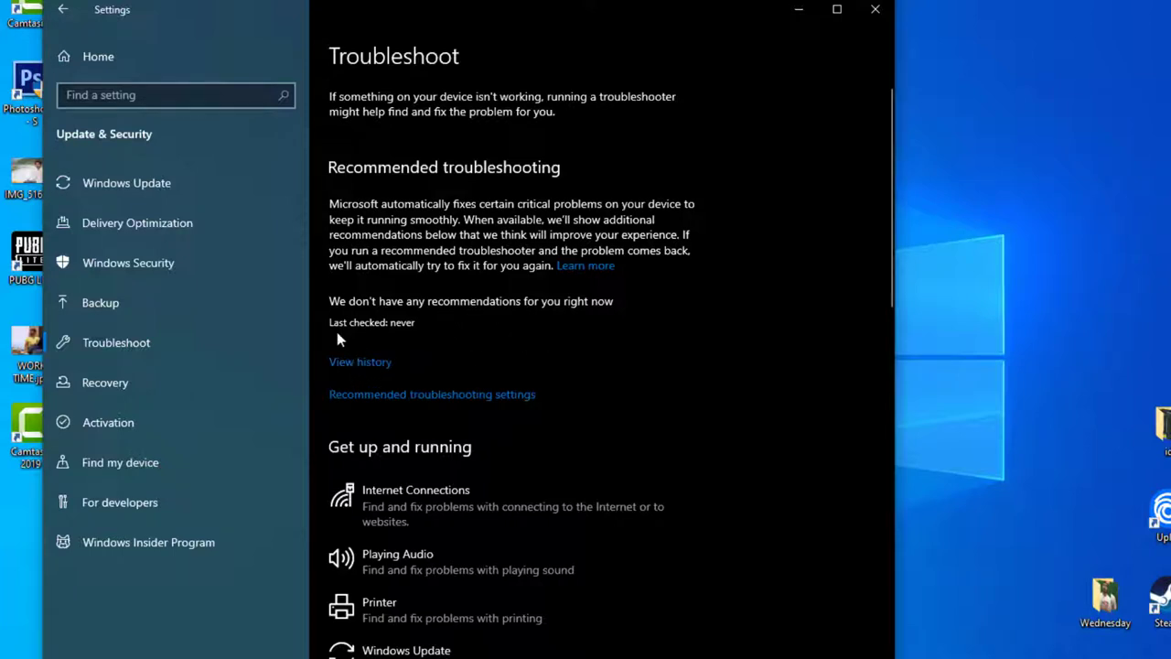
Open the recommended troubleshooting settings, review the feedback frequency and troubleshooting options, and close Settings.
left_click(411, 395)
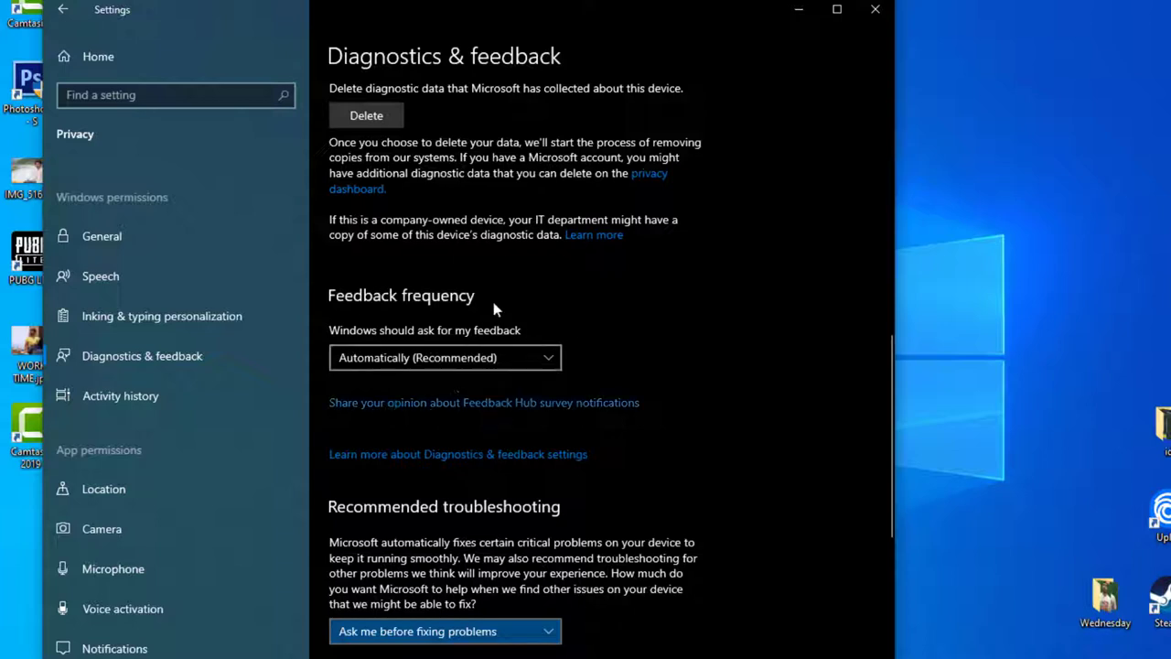
left_click(471, 257)
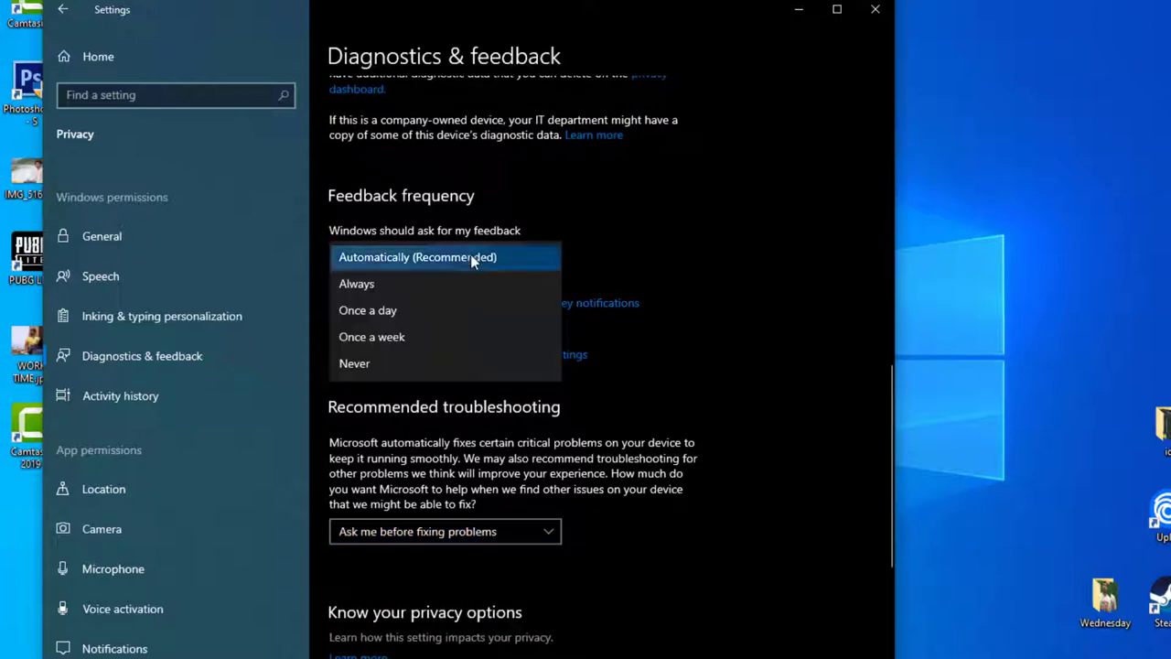
left_click(671, 224)
scroll(476, 415, "down", 2)
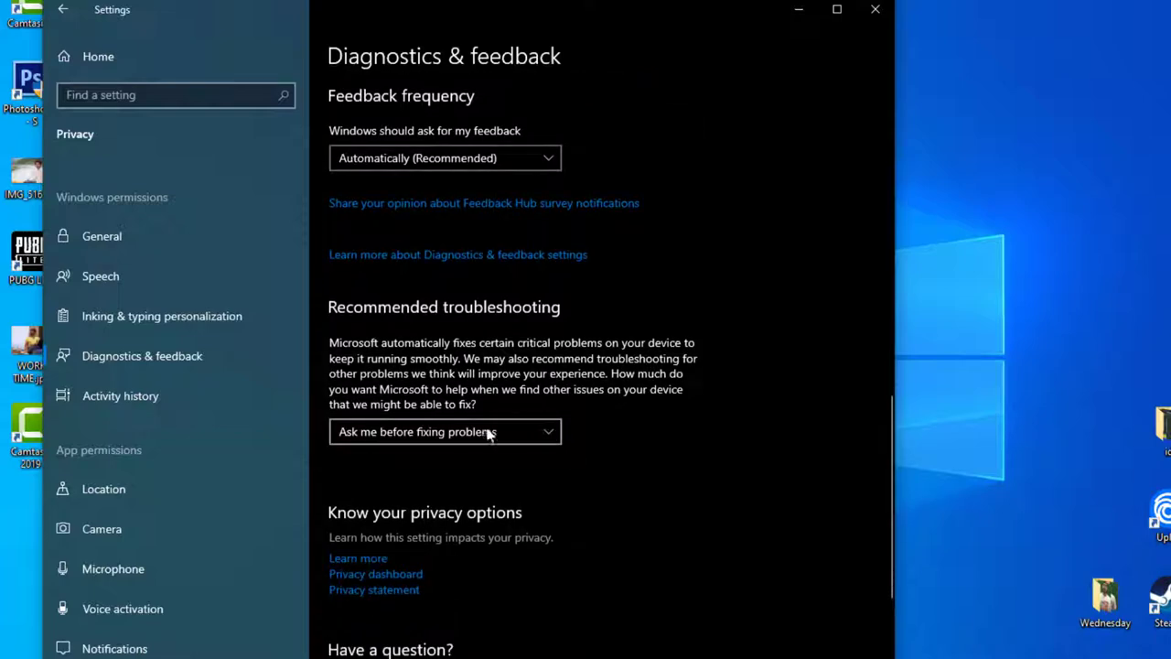
scroll(480, 421, "down", 3)
scroll(490, 503, "up", 10)
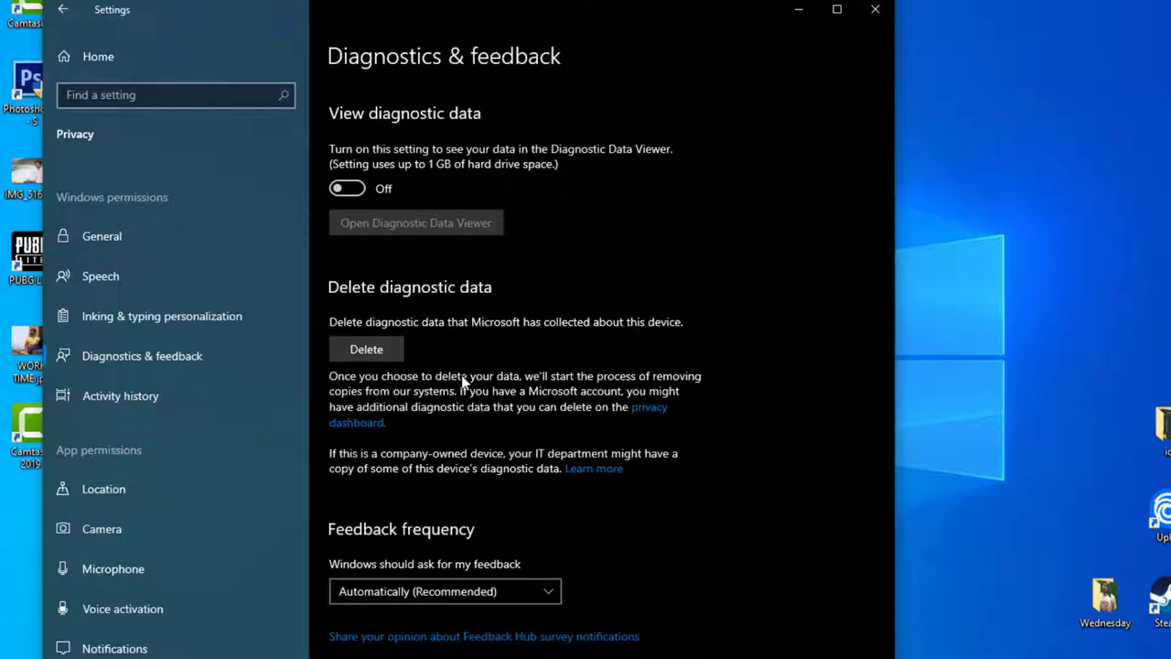
left_click(860, 14)
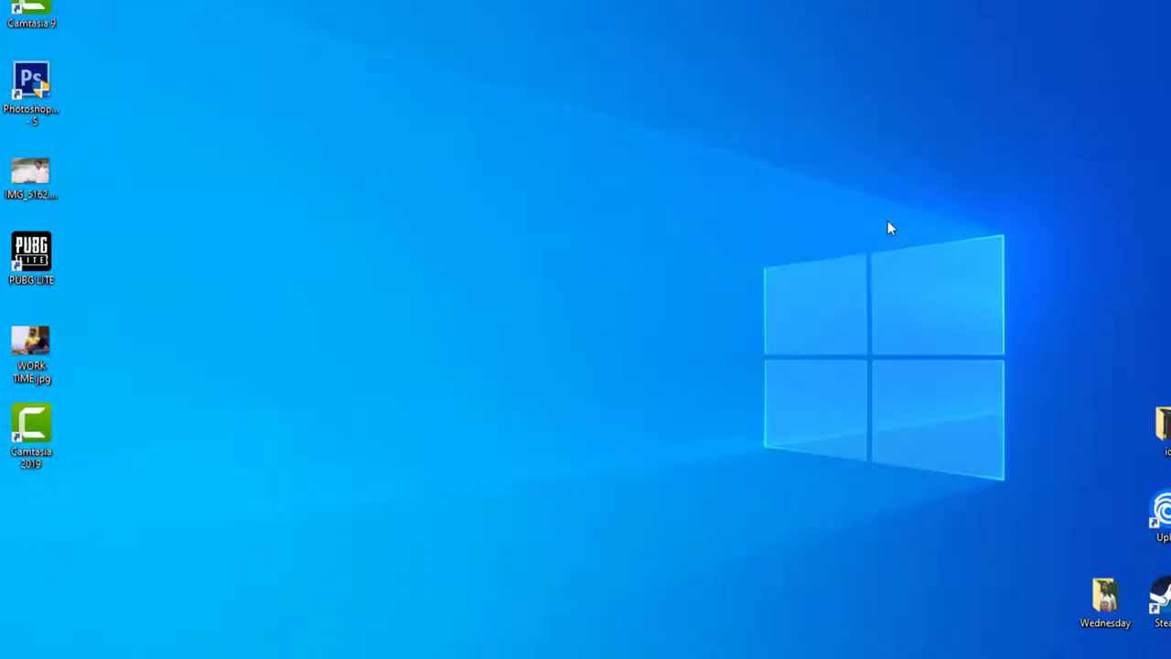
Refresh the desktop and toggle the Night light quick action in the action center.
right_click(302, 141)
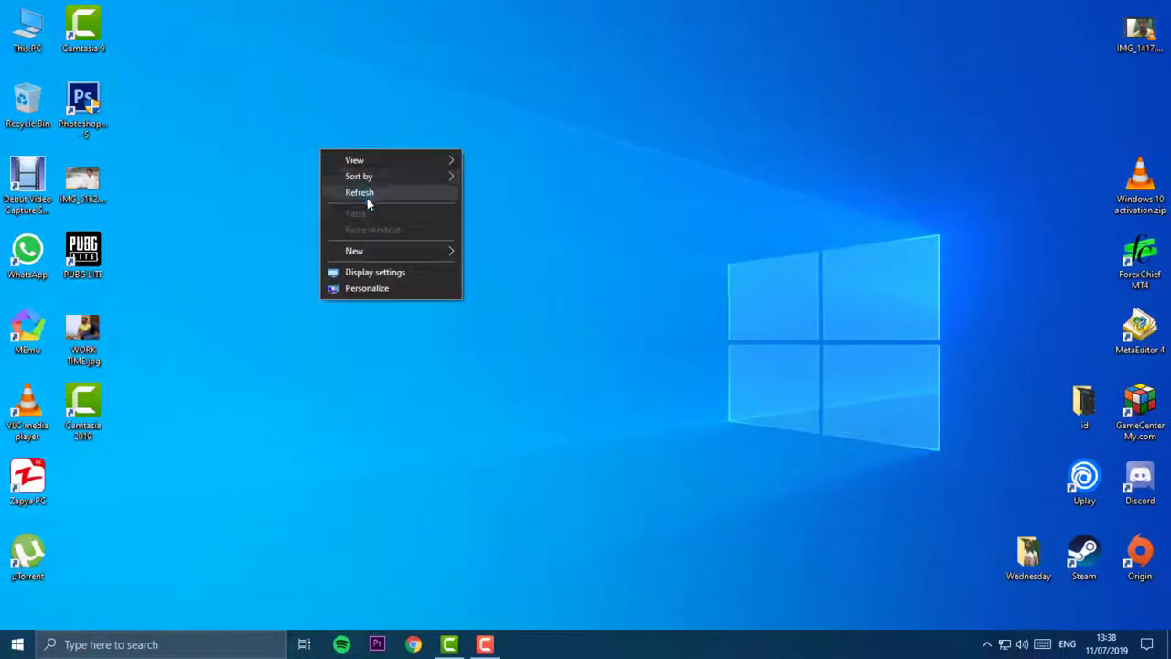
left_click(366, 194)
left_click(1149, 645)
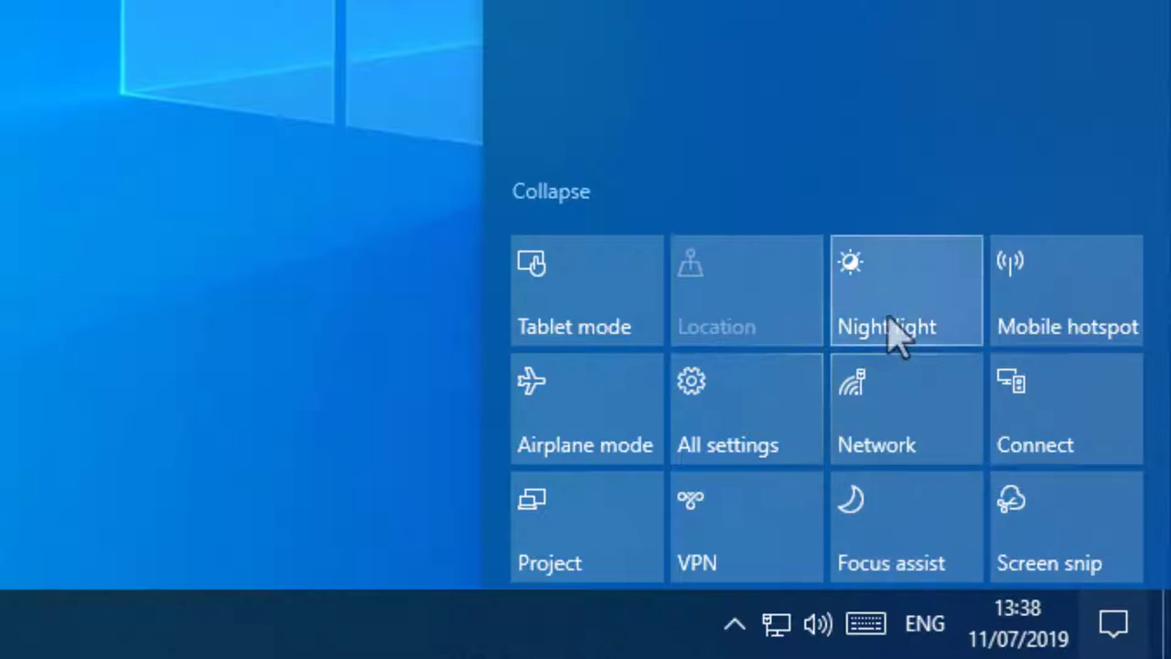
left_click(892, 334)
left_click(892, 334)
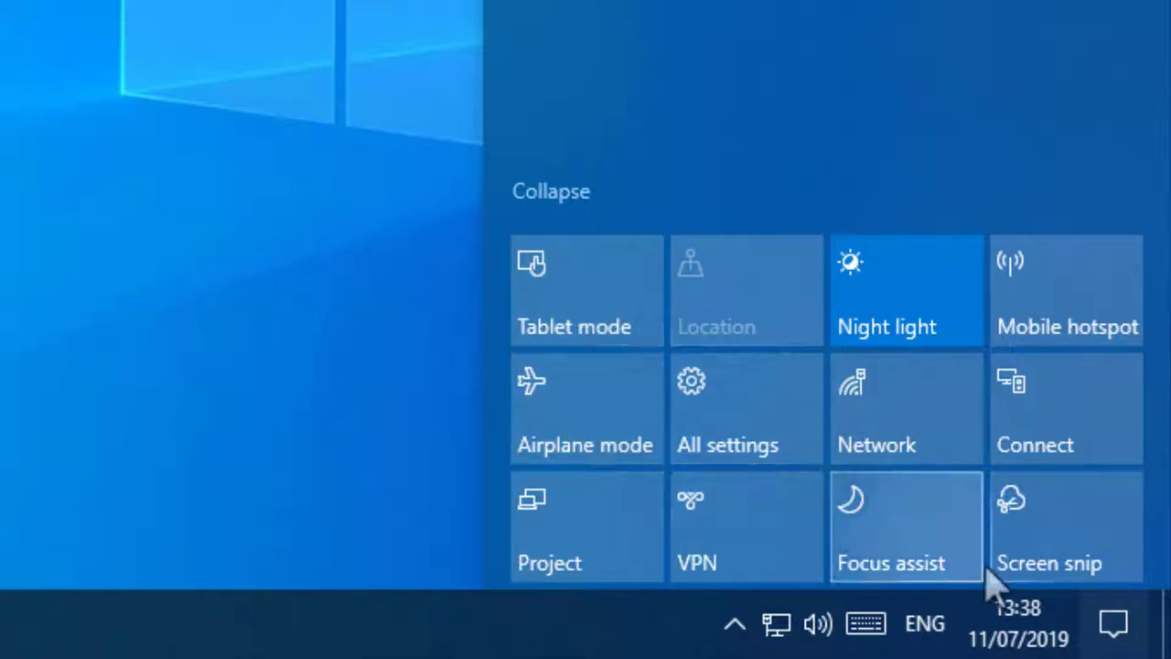
Go to the display settings from the Night light quick action and toggle Night light on and off there.
right_click(905, 324)
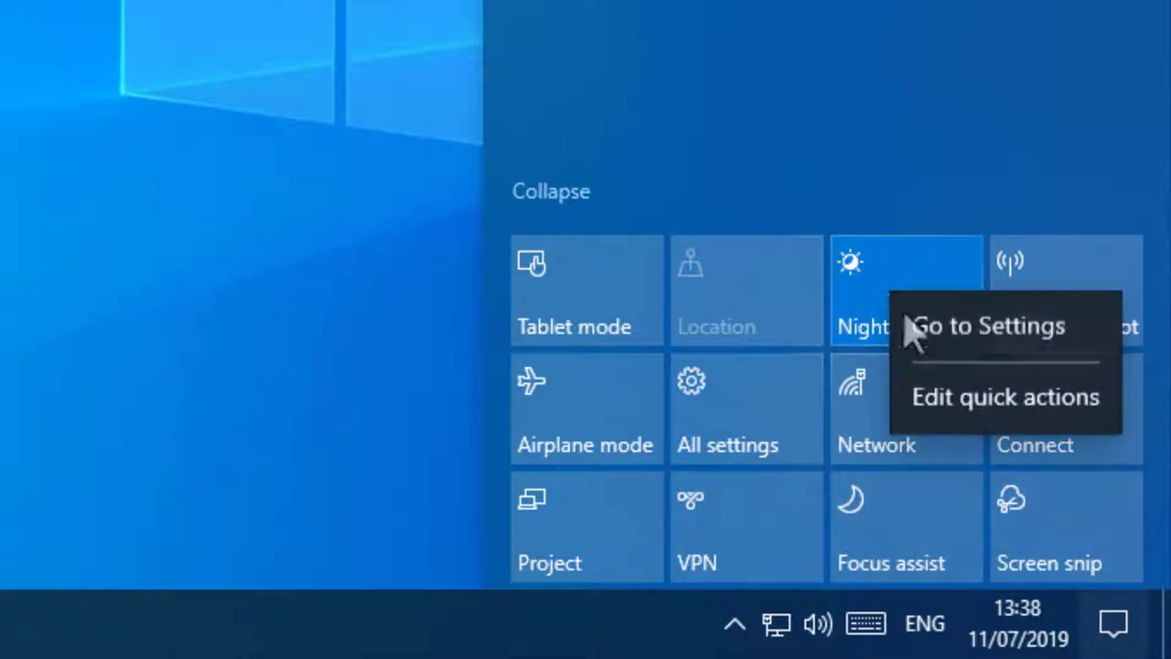
left_click(931, 344)
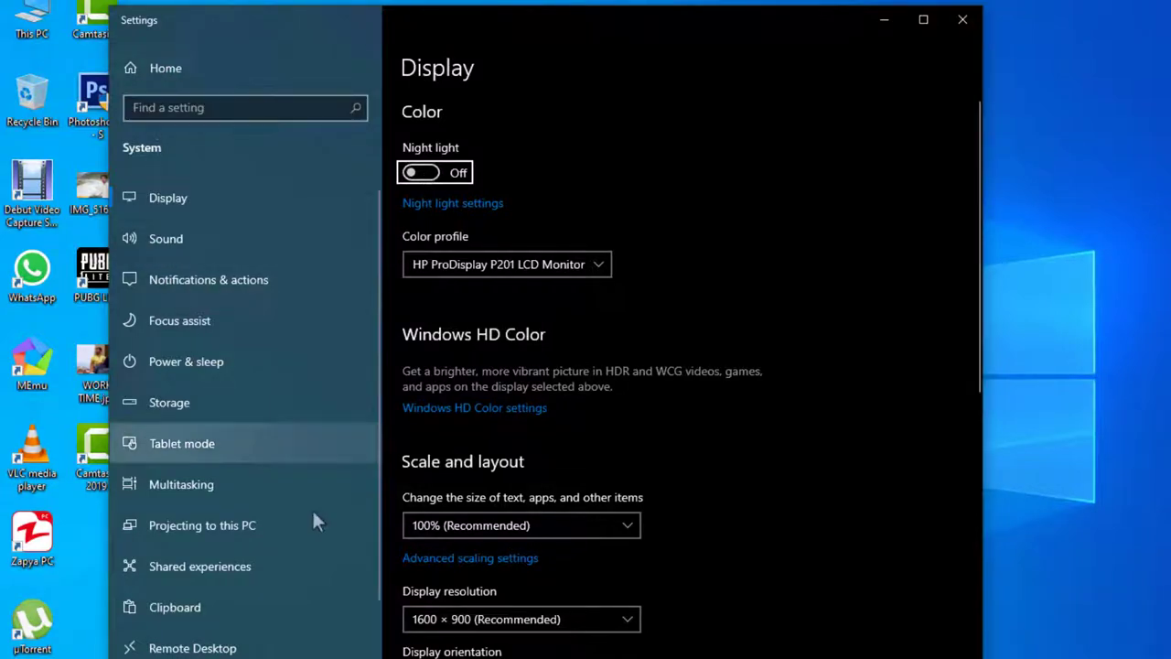
scroll(579, 530, "down", 8)
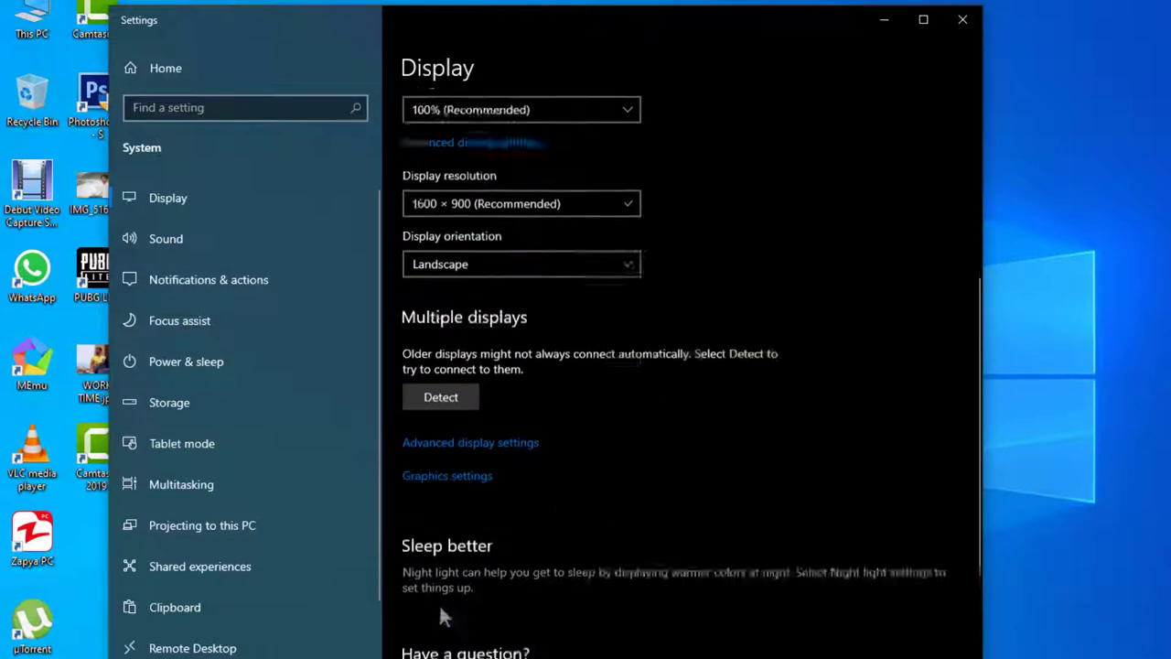
scroll(440, 616, "up", 8)
left_click(418, 178)
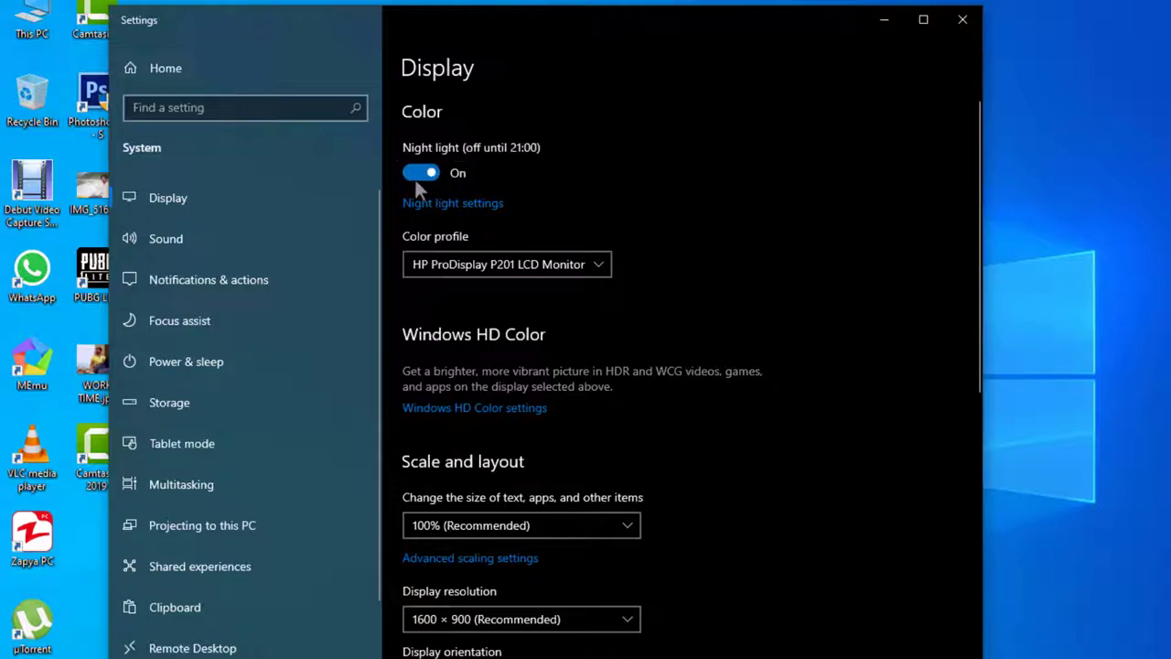
left_click(425, 173)
left_click(436, 170)
Open the Night light settings, slightly lower the color strength, and close Settings.
left_click(449, 203)
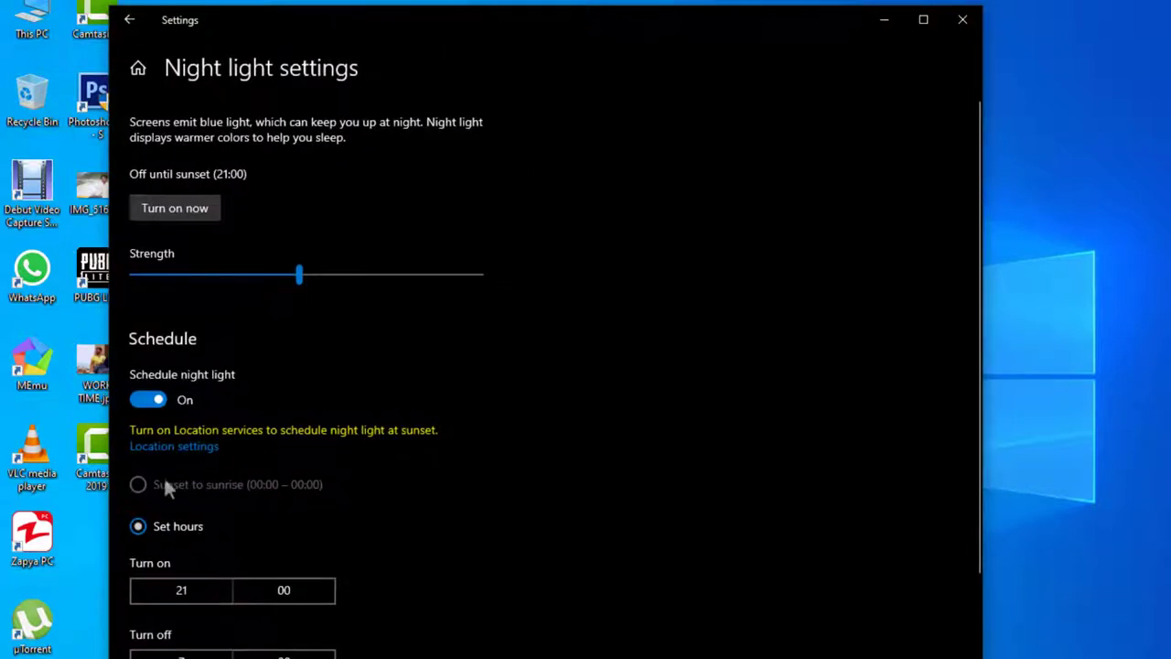
scroll(164, 485, "down", 2)
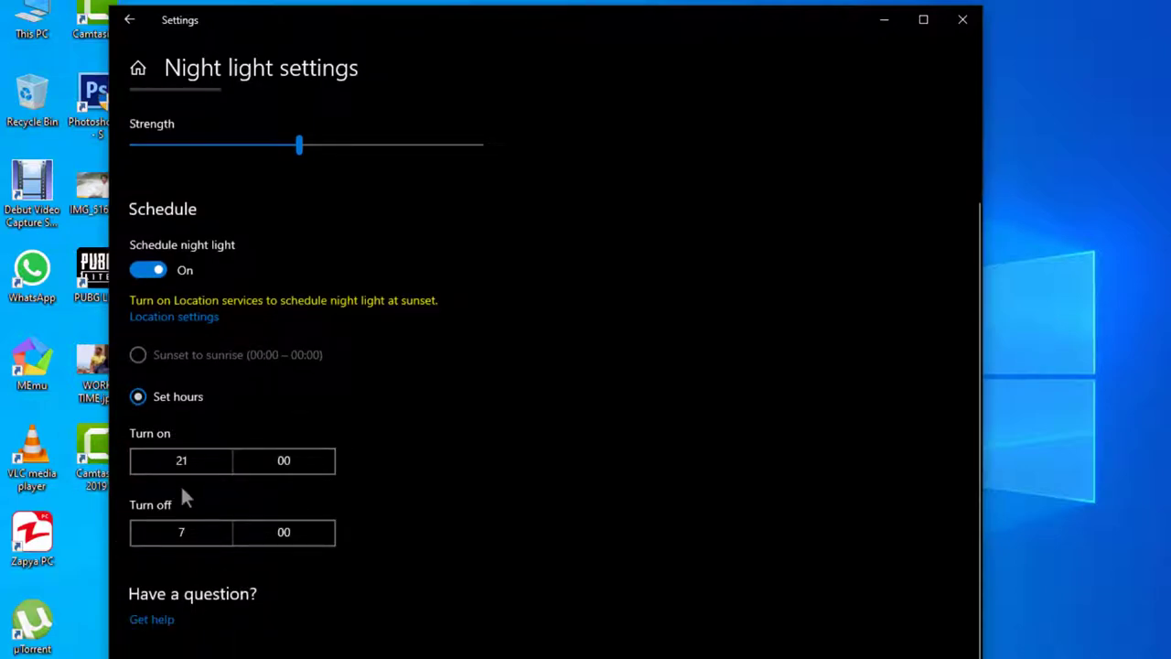
scroll(210, 494, "up", 2)
scroll(243, 540, "up", 1)
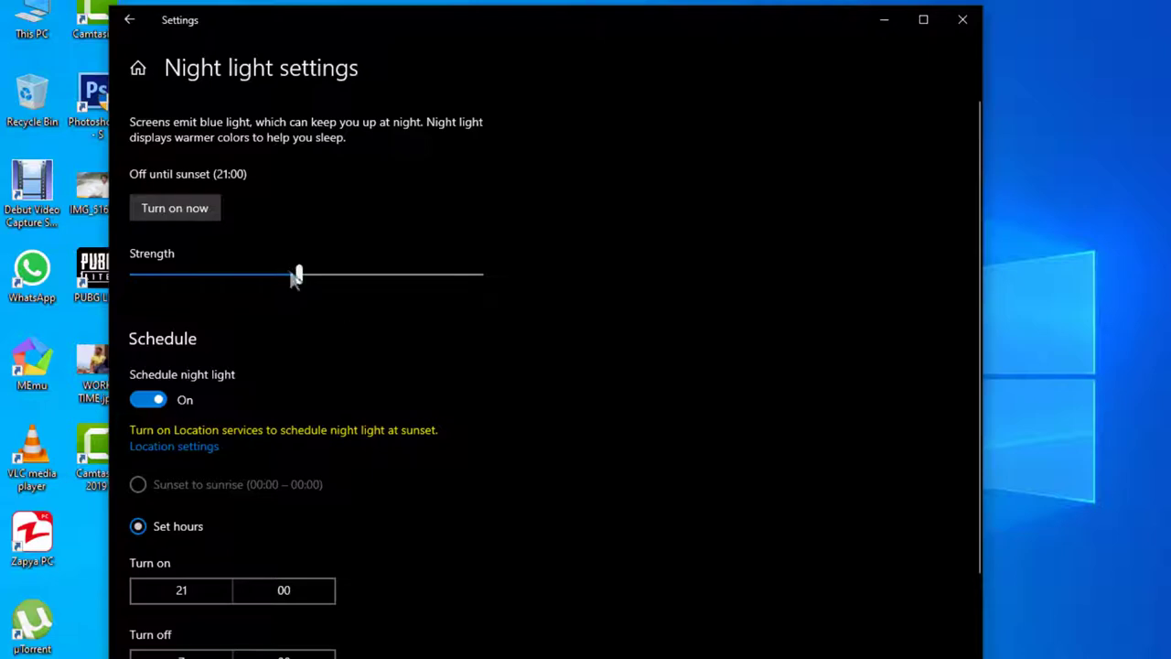
left_click_drag(300, 279, 286, 274)
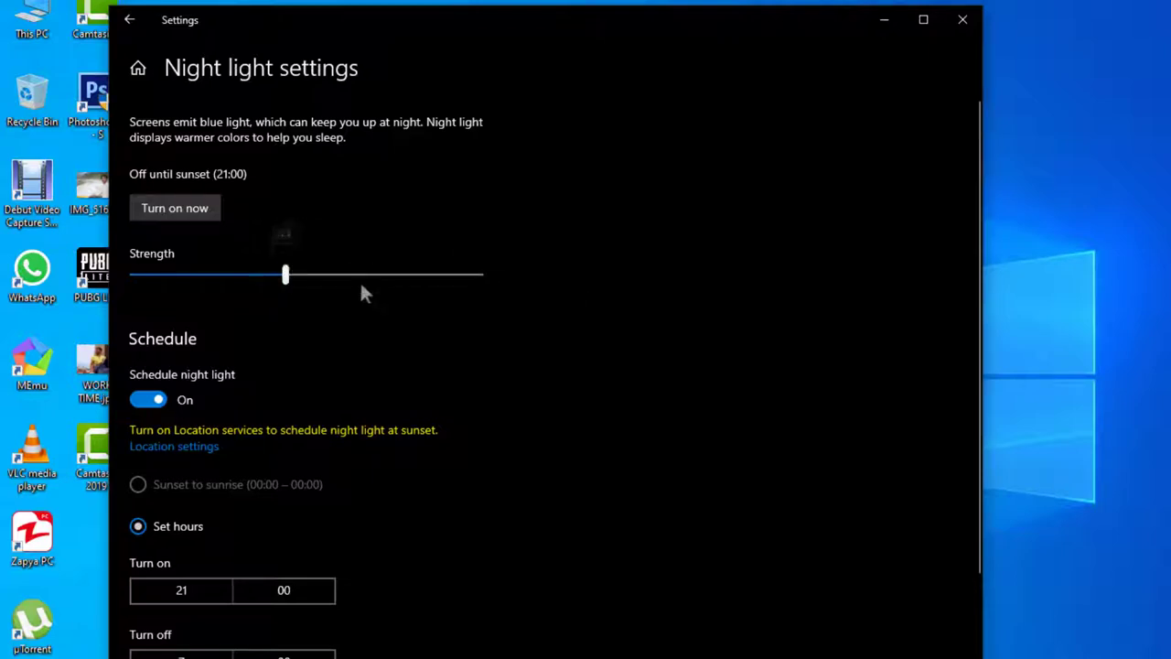
left_click(961, 22)
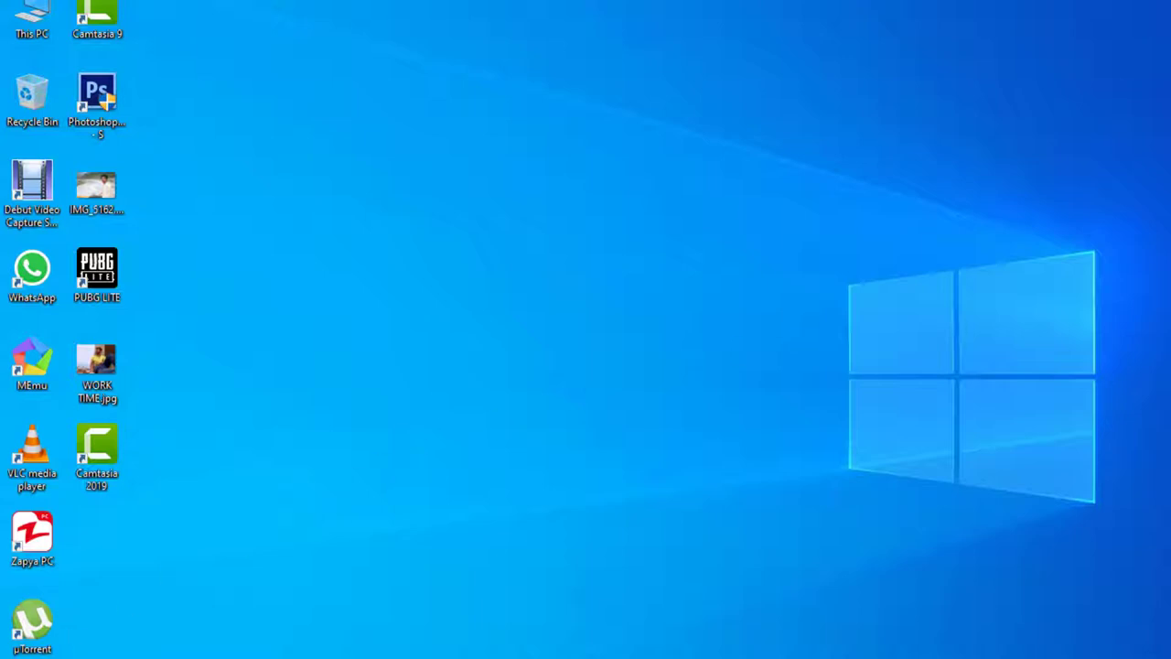
Open the Themes page in the Personalization settings and look through the current theme and available themes.
key("super")
left_click(18, 599)
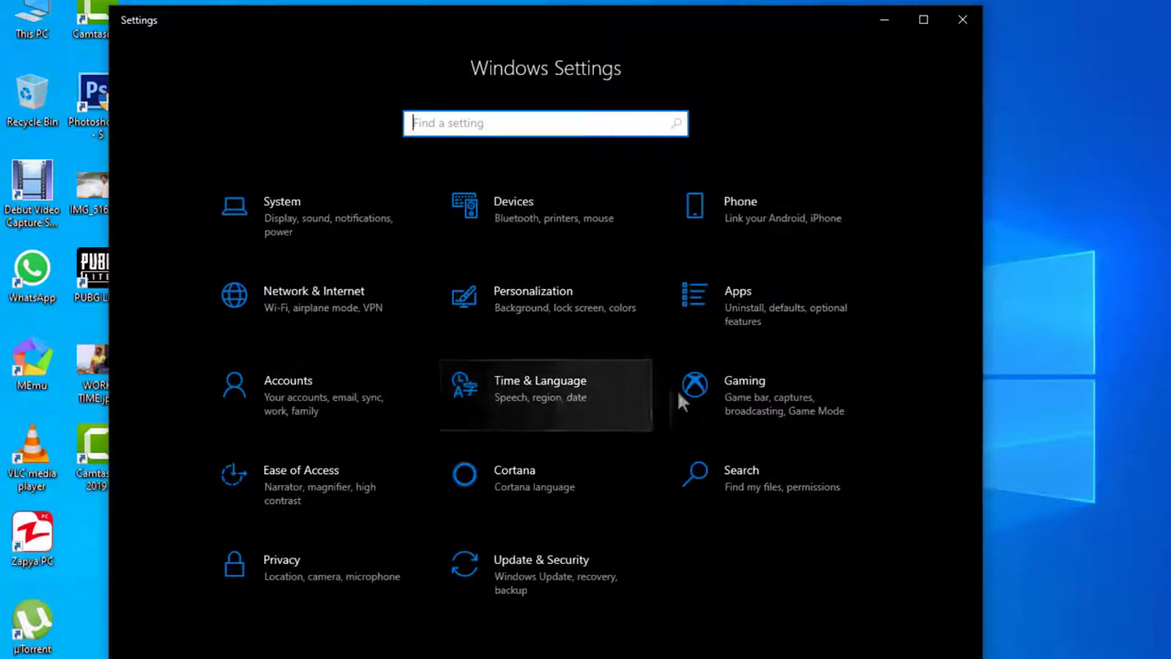
left_click(485, 300)
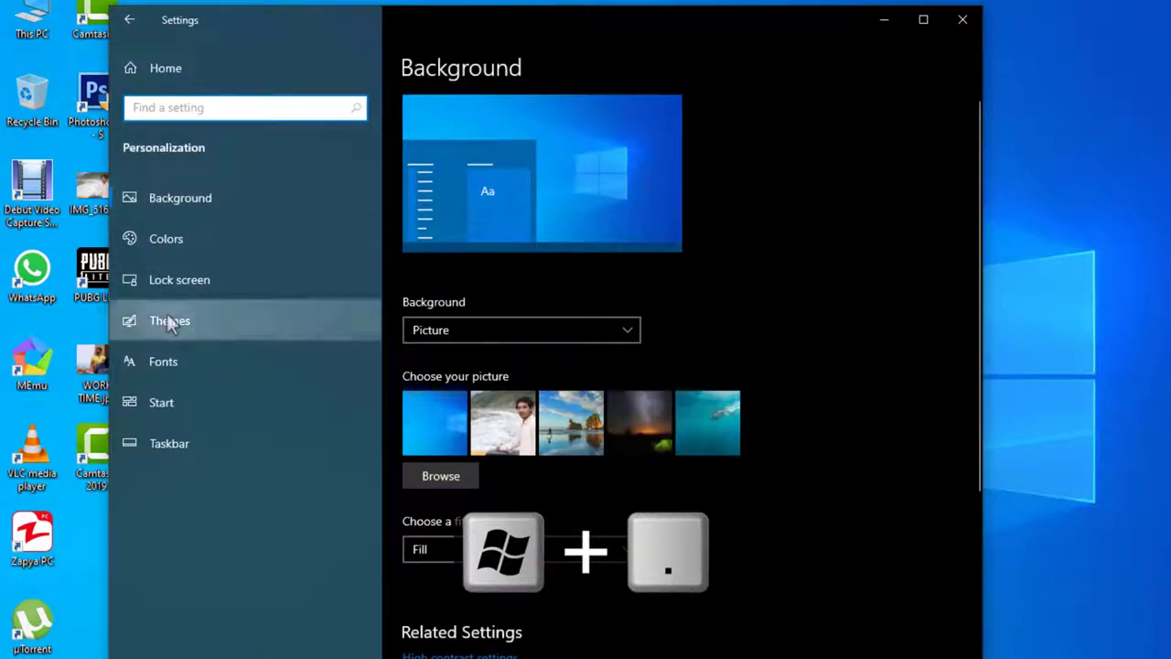
left_click(236, 331)
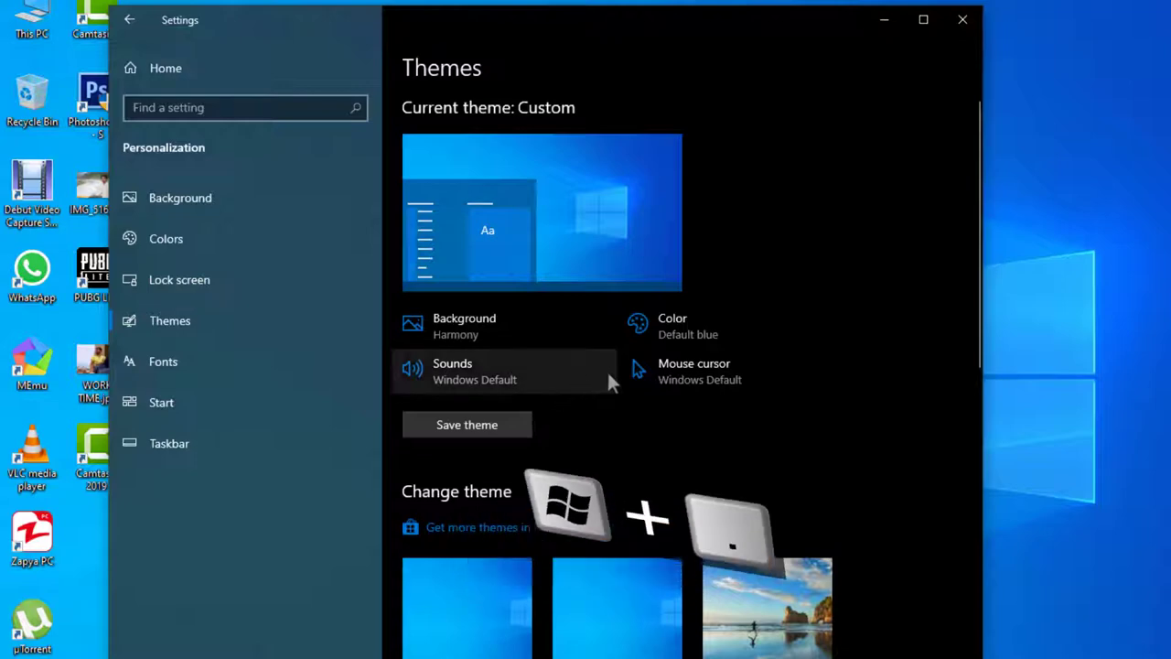
scroll(613, 421, "down", 5)
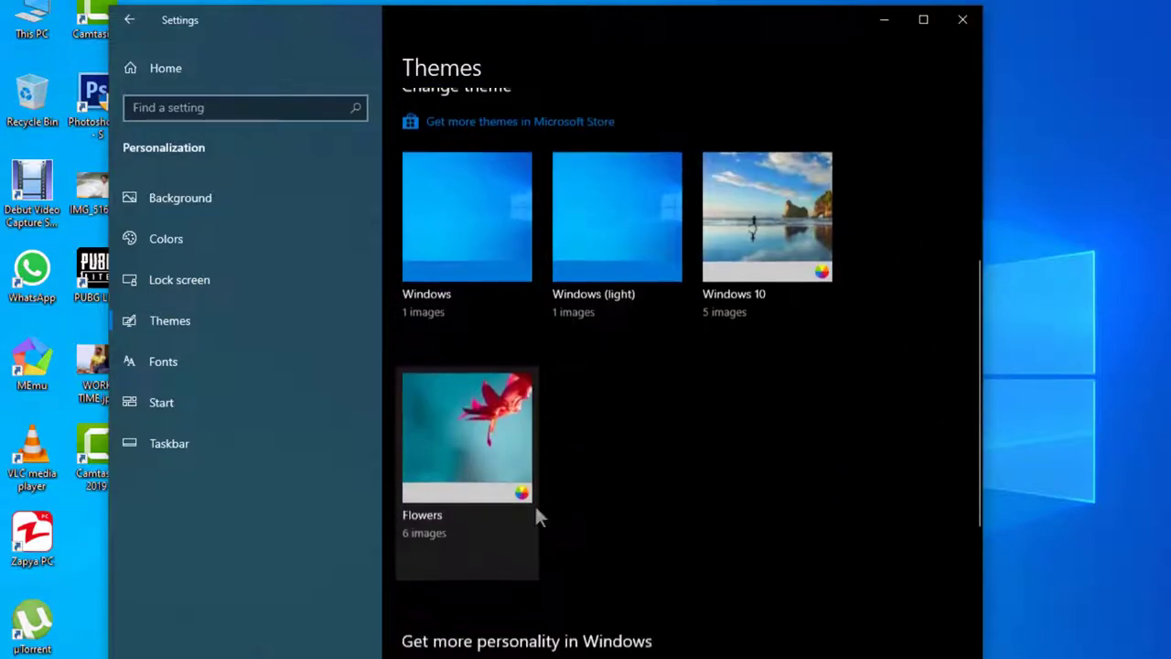
scroll(536, 512, "up", 2)
scroll(536, 520, "up", 3)
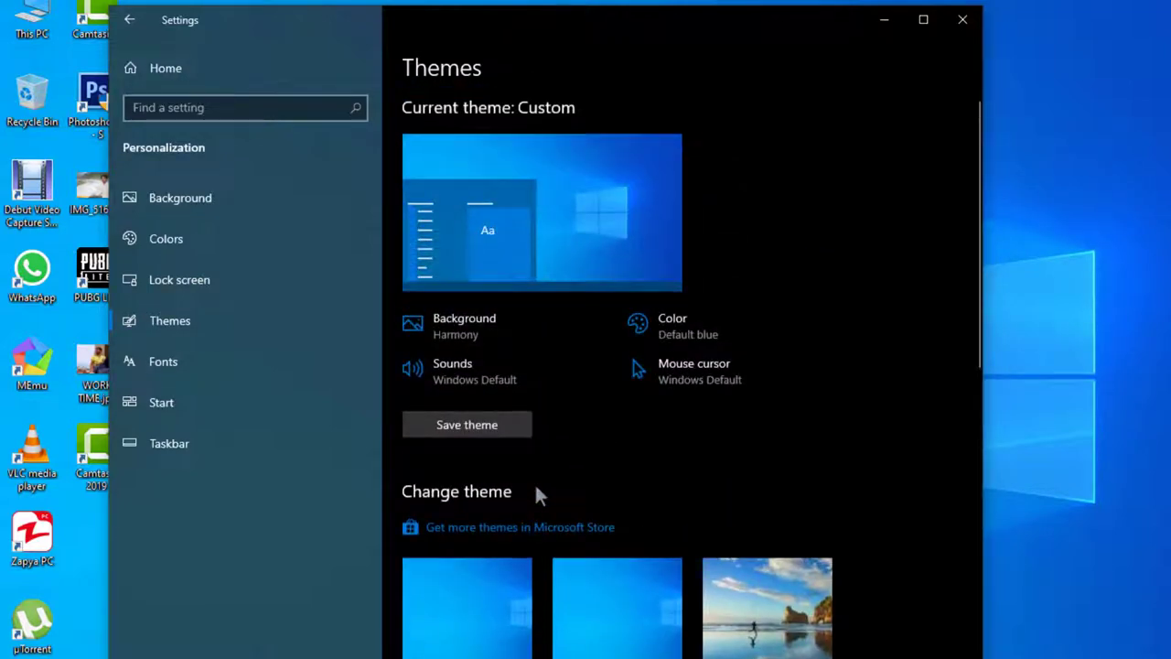
Open the theme's color settings and set the color mode to Light.
left_click(675, 331)
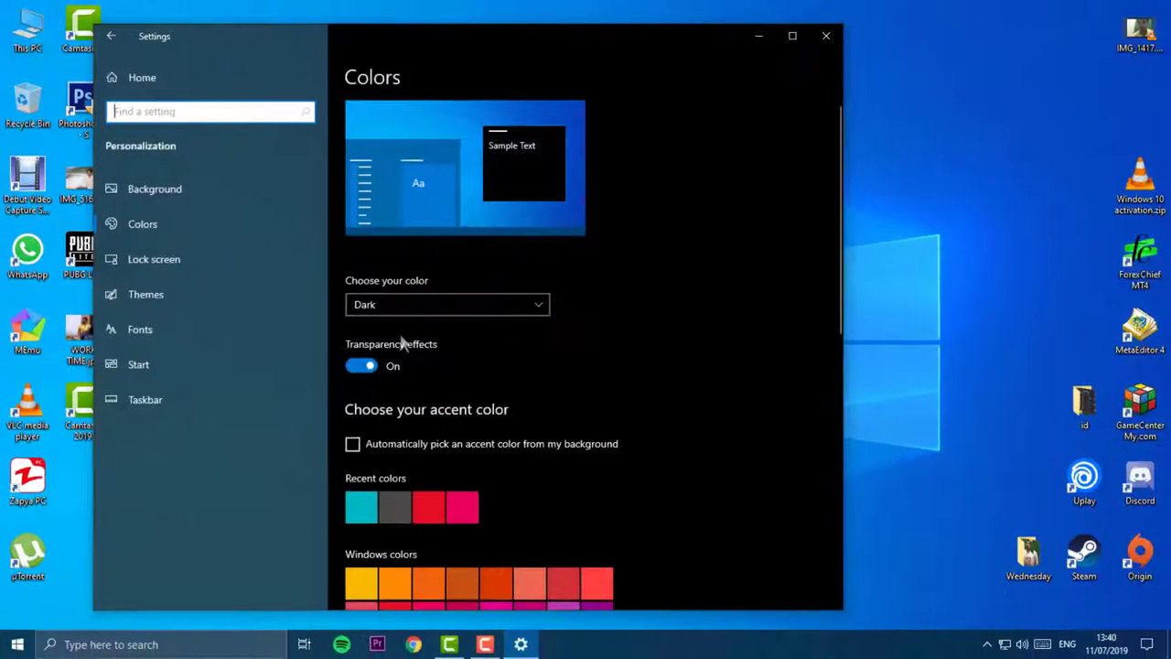
left_click(476, 297)
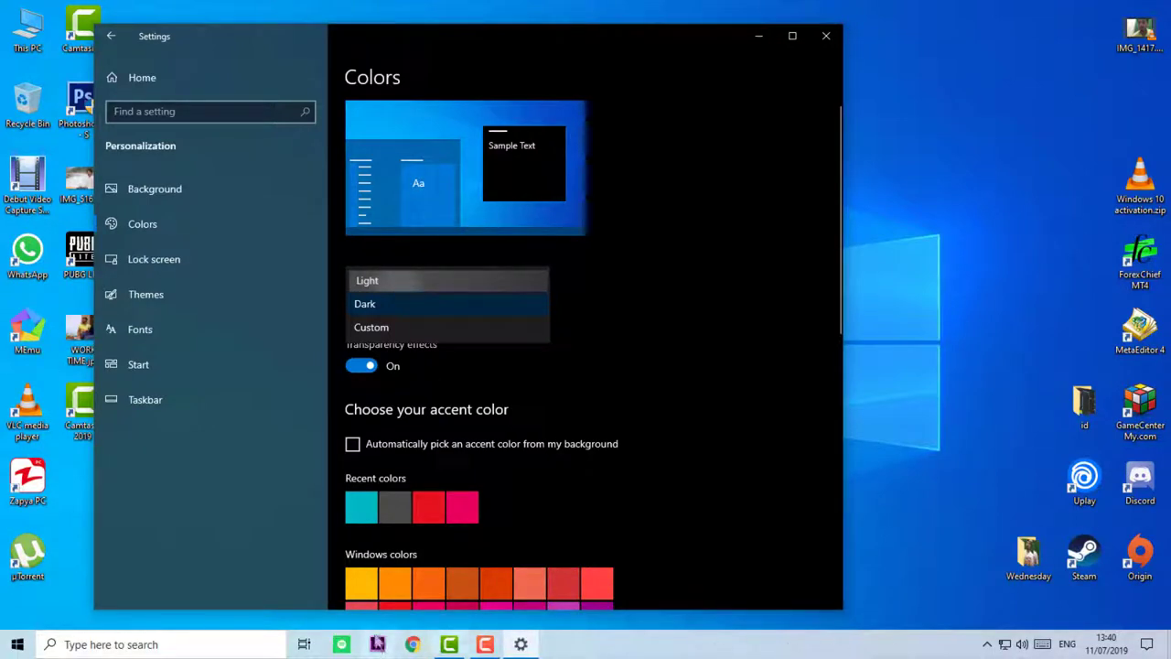
left_click(367, 281)
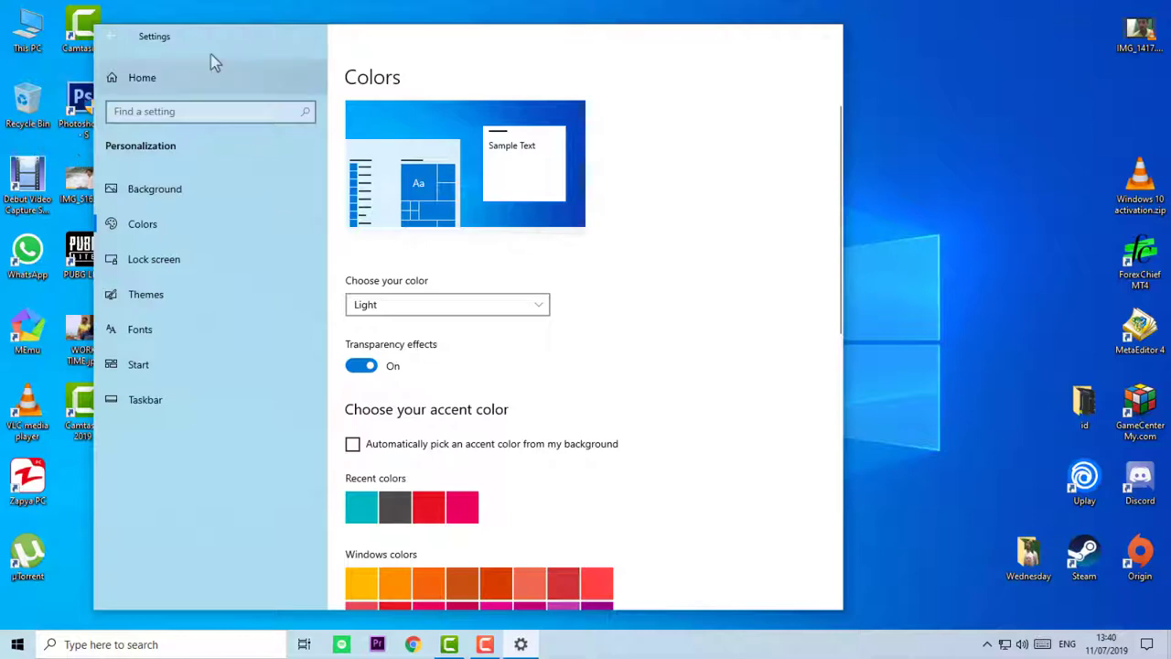
Check the available color modes and turn on automatically picking an accent color from the background.
left_click(471, 306)
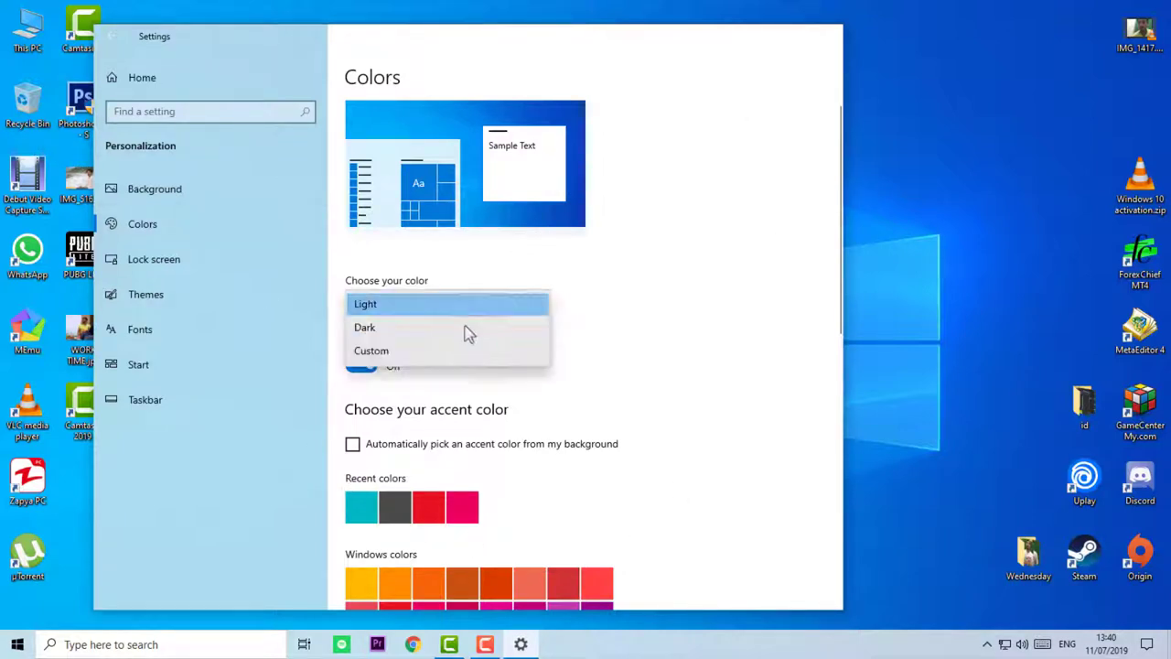
left_click(677, 399)
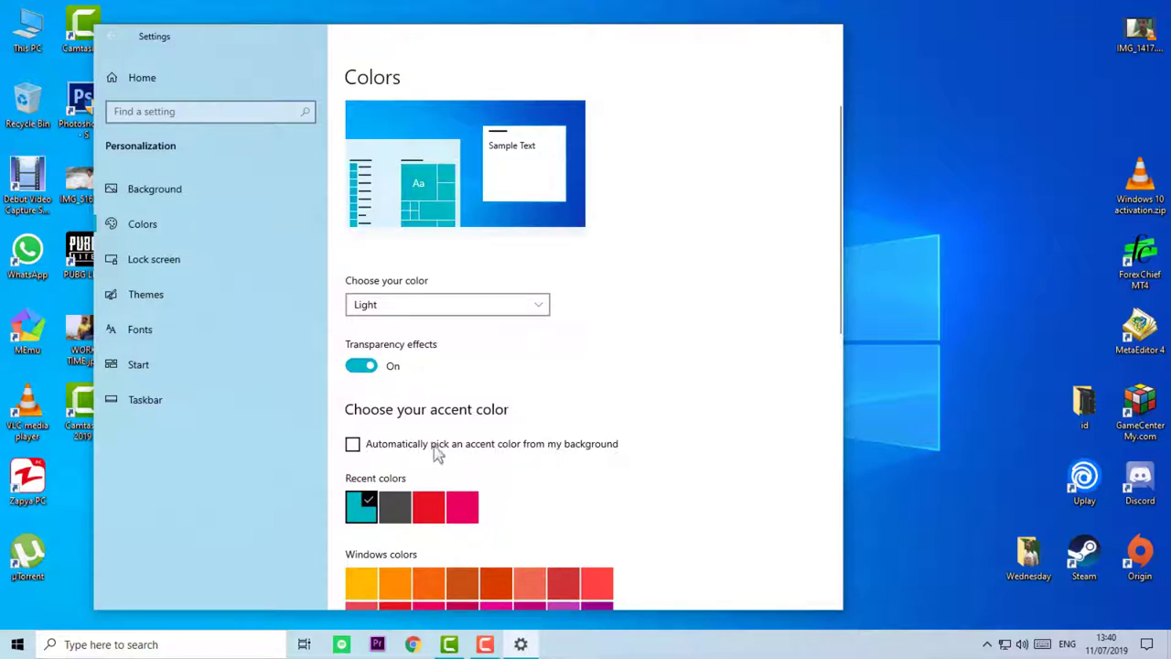
left_click(369, 448)
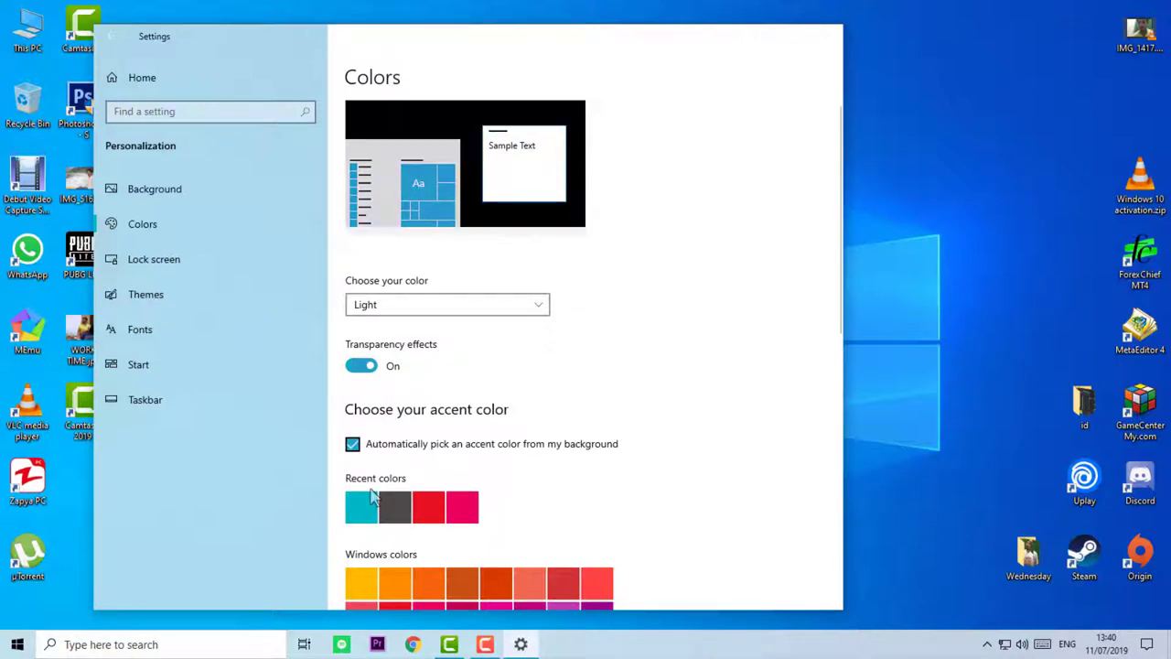
scroll(517, 210, "down", 3)
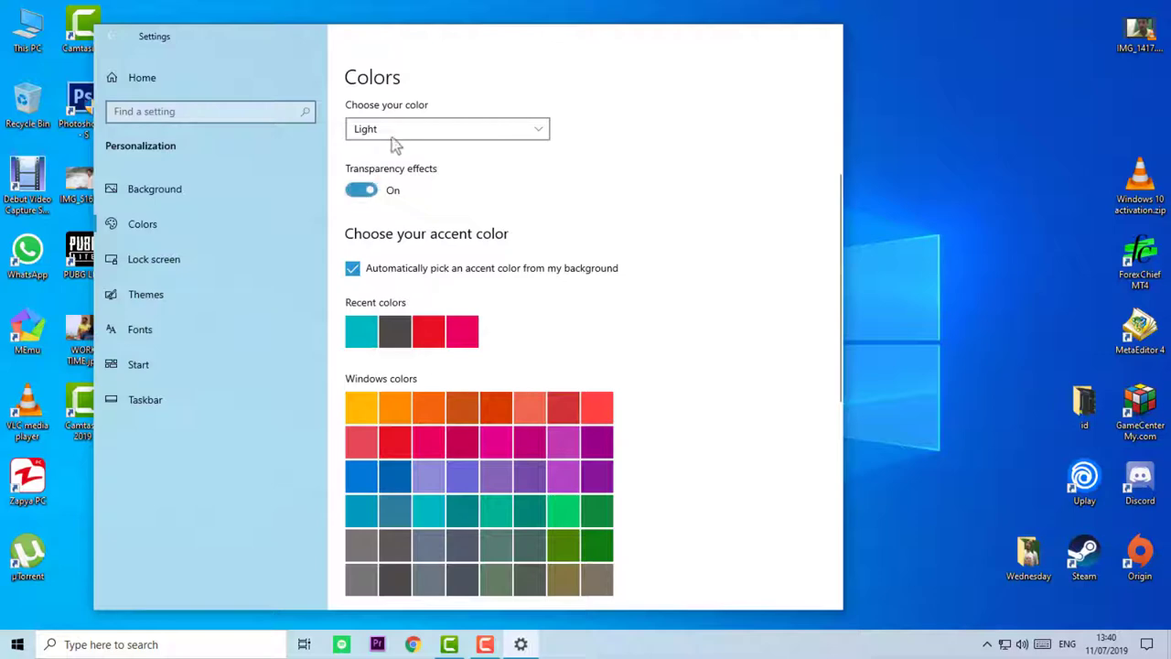
Set the color mode to Custom and choose Dark as the default app mode, comparing it with Light.
left_click(430, 133)
left_click(405, 179)
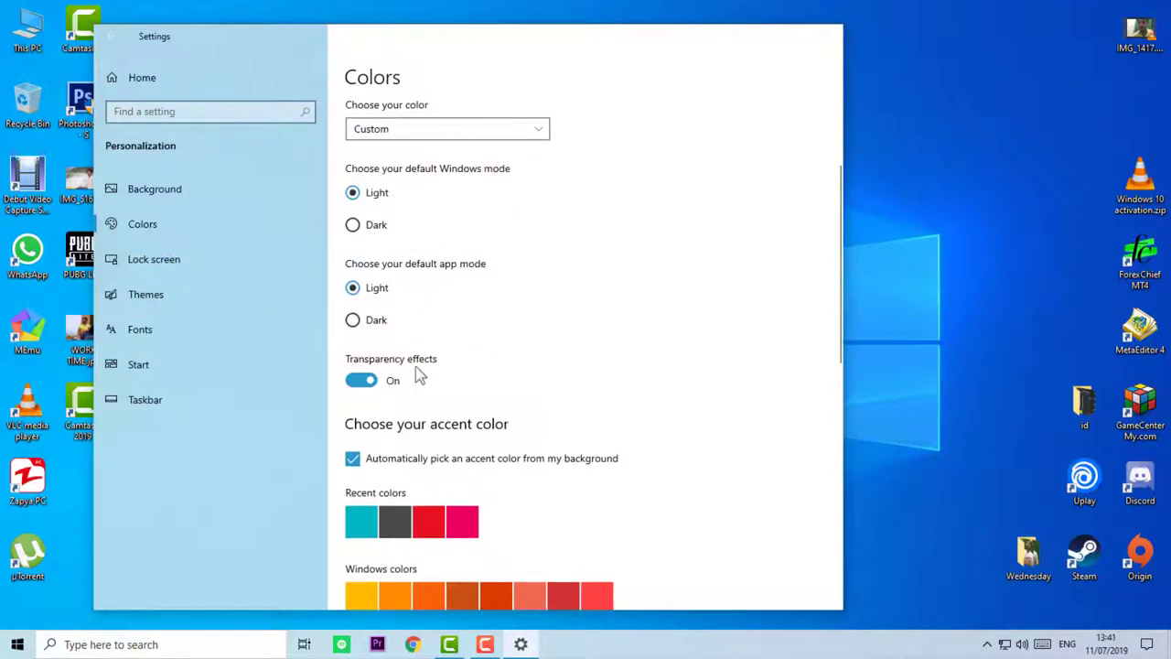
left_click(353, 321)
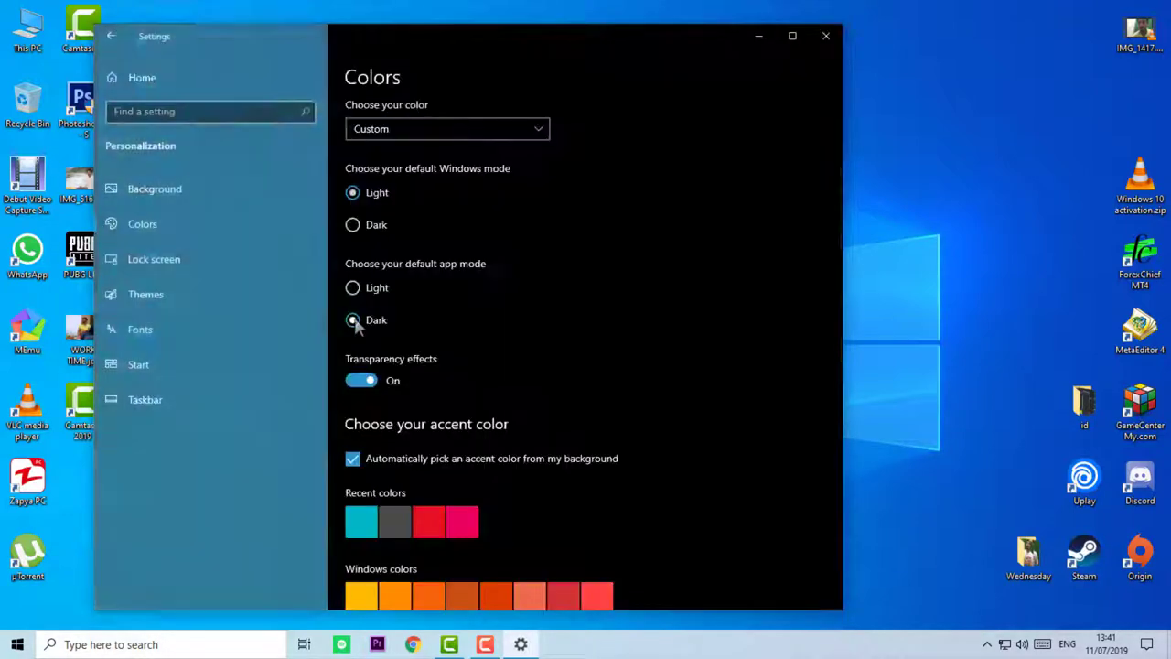
left_click(355, 289)
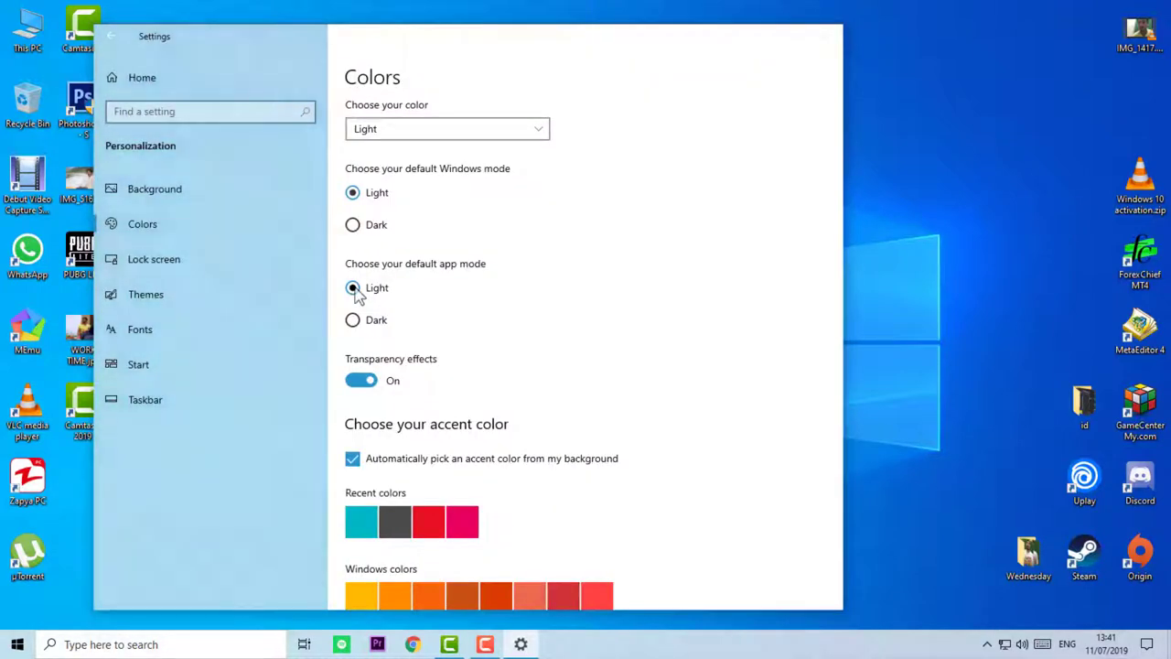
left_click(353, 320)
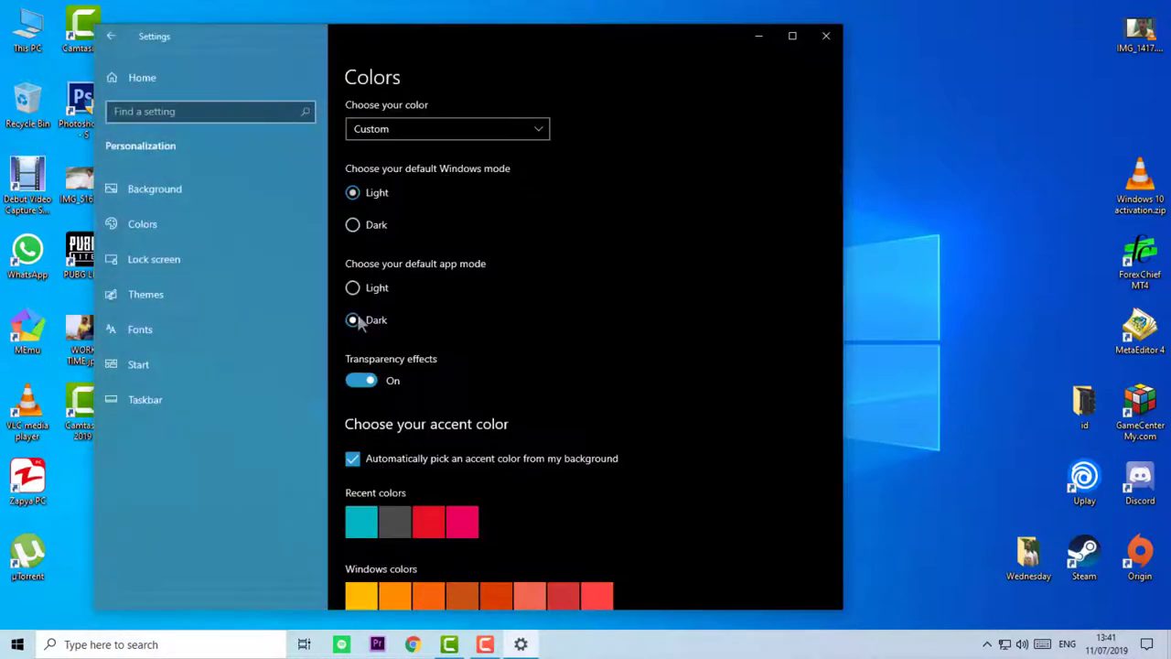
left_click(222, 203)
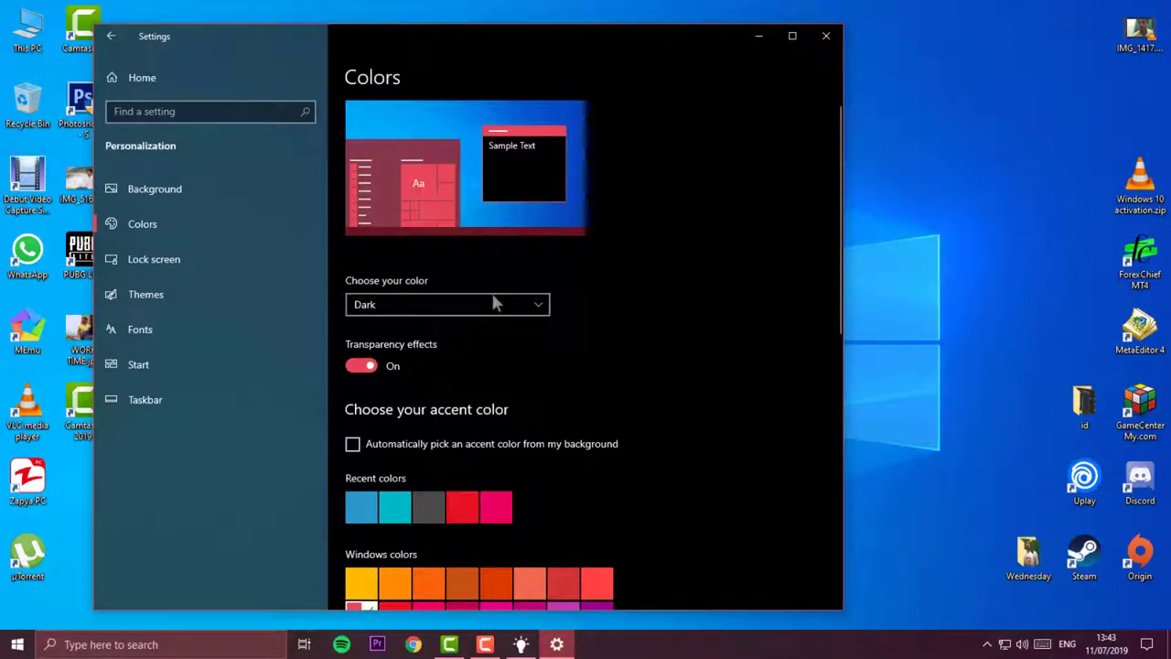
scroll(462, 457, "down", 2)
scroll(389, 366, "up", 2)
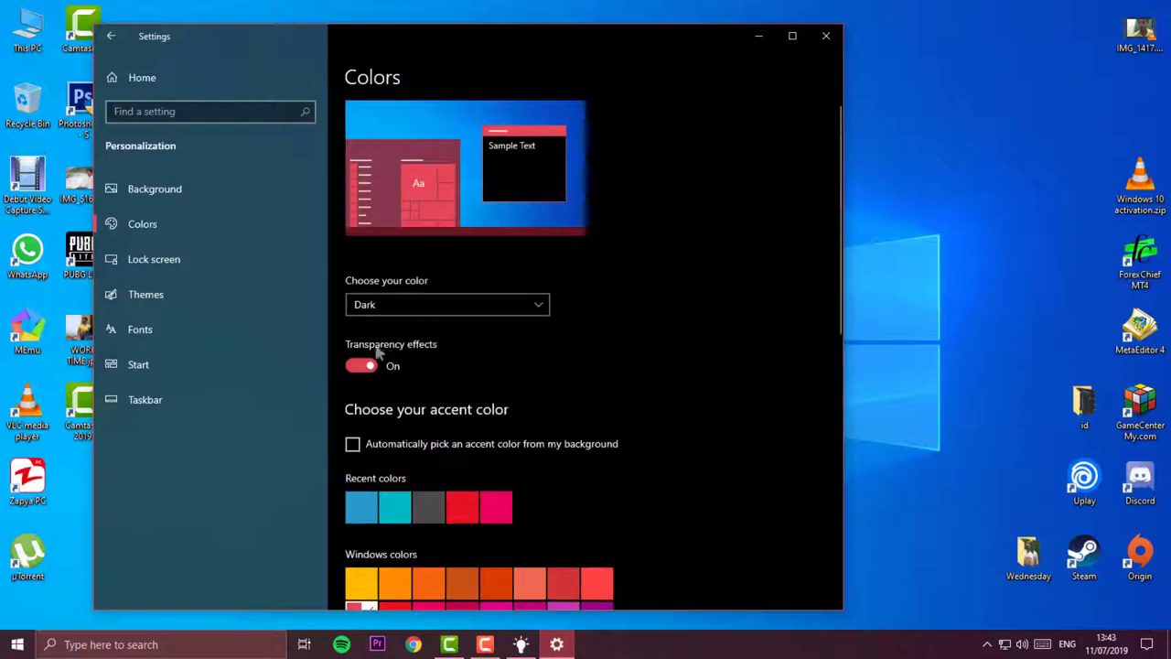
Look through the Windows colors, try a gray accent color, set the accent color to green and close Settings.
scroll(373, 393, "down", 1)
scroll(373, 393, "down", 4)
scroll(371, 375, "up", 5)
scroll(564, 466, "down", 5)
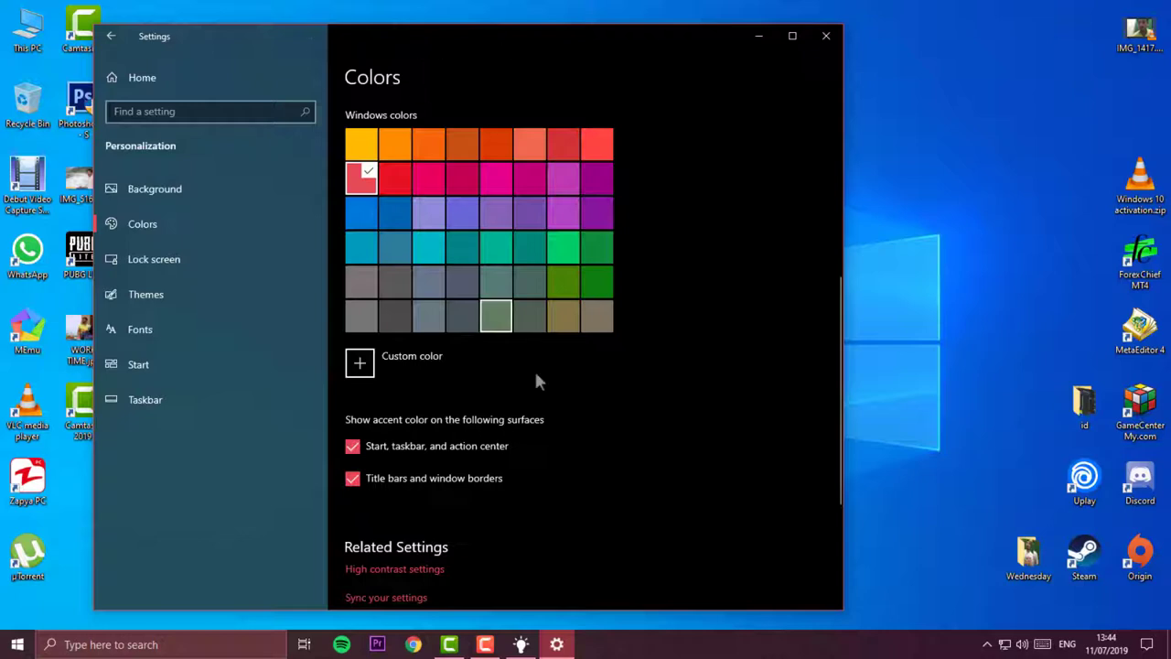
left_click(395, 281)
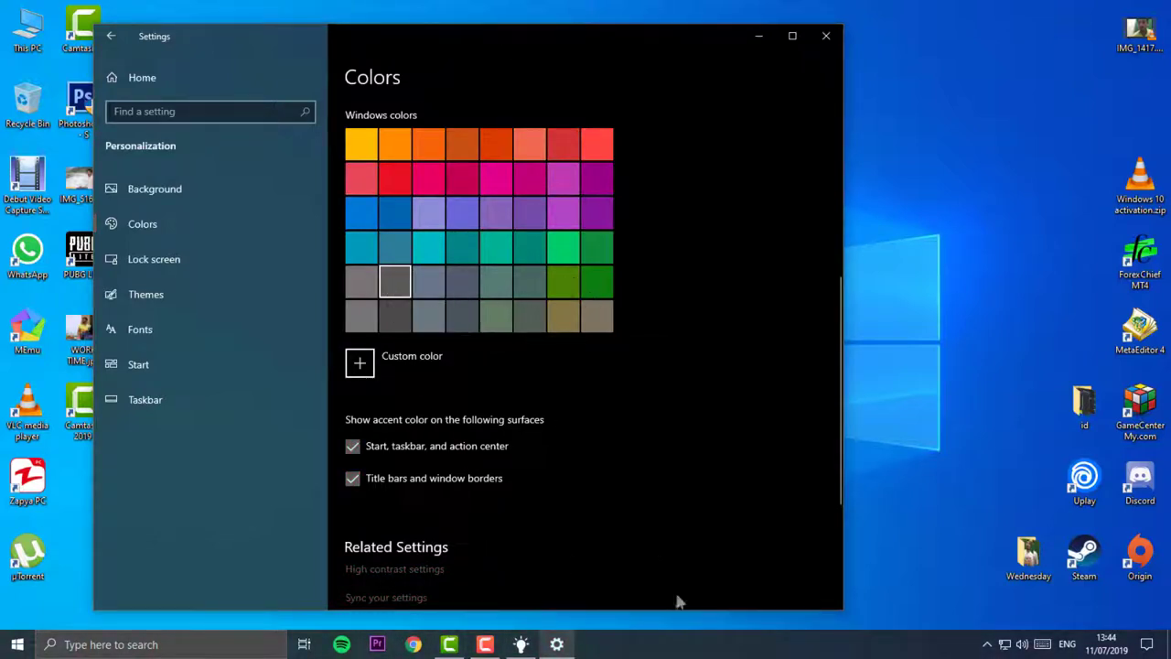
left_click(594, 289)
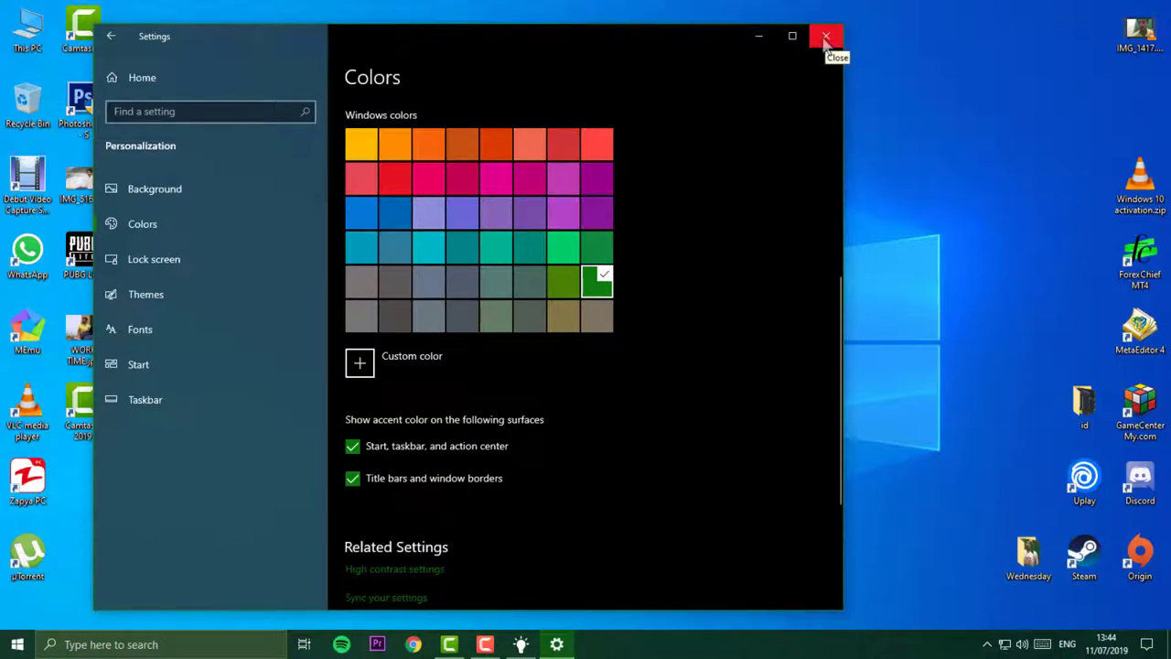
left_click(826, 36)
Create a new Microsoft Word document on the desktop and open it, declining to choose the file types Word should open.
right_click(387, 267)
left_click(475, 312)
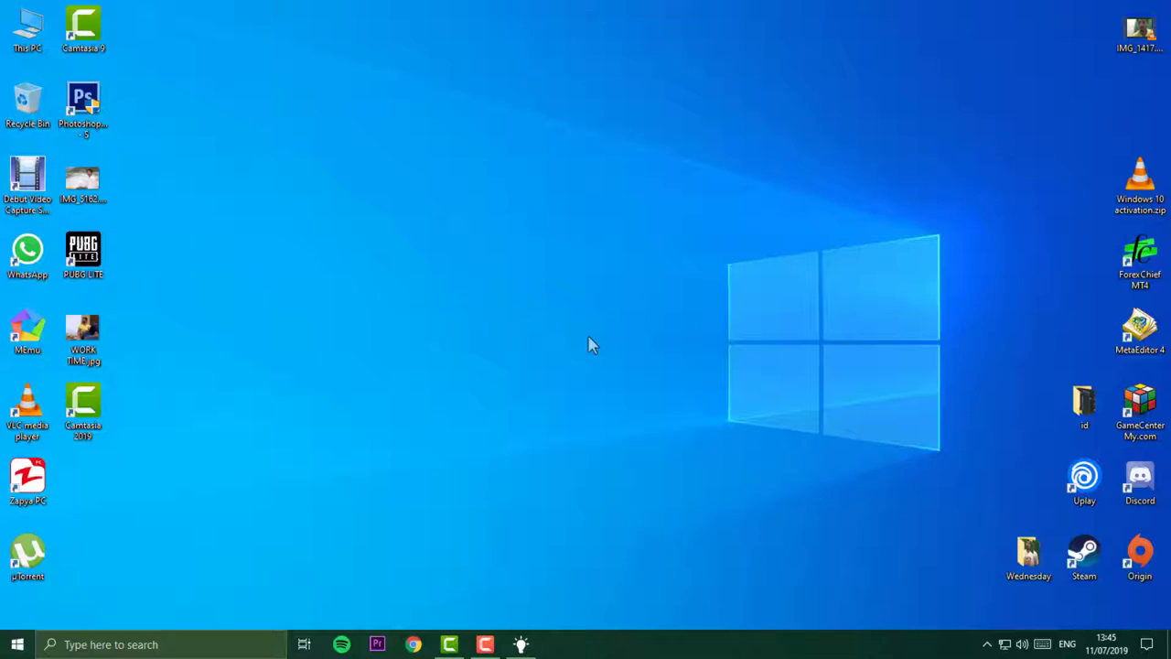
right_click(365, 244)
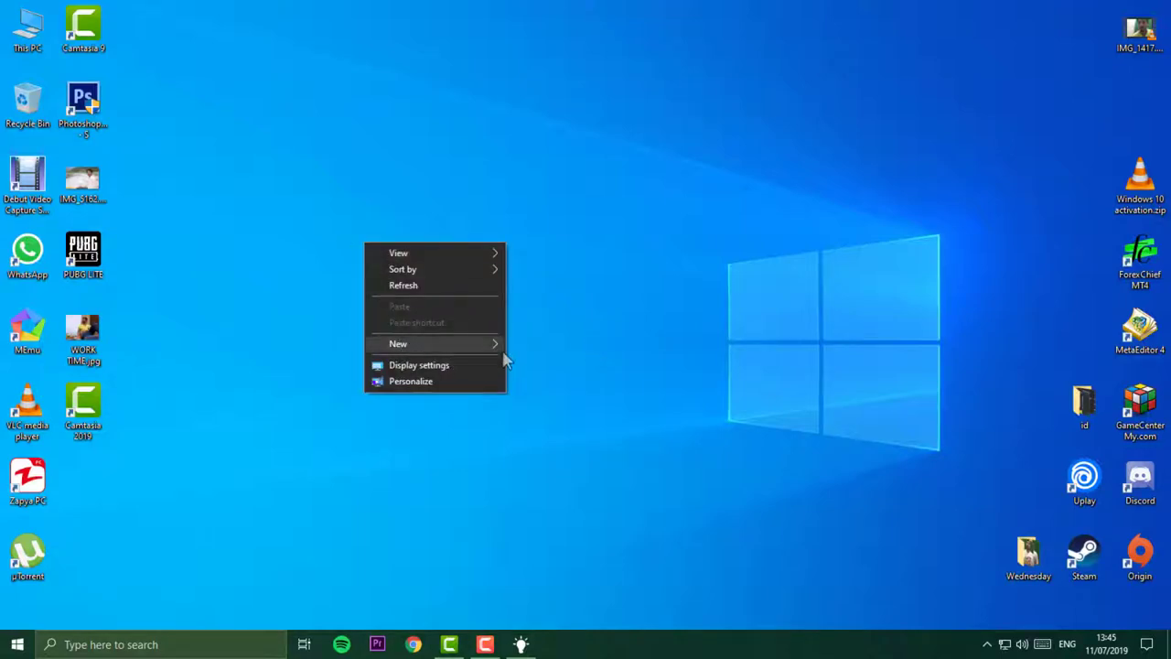
mouse_move(504, 358)
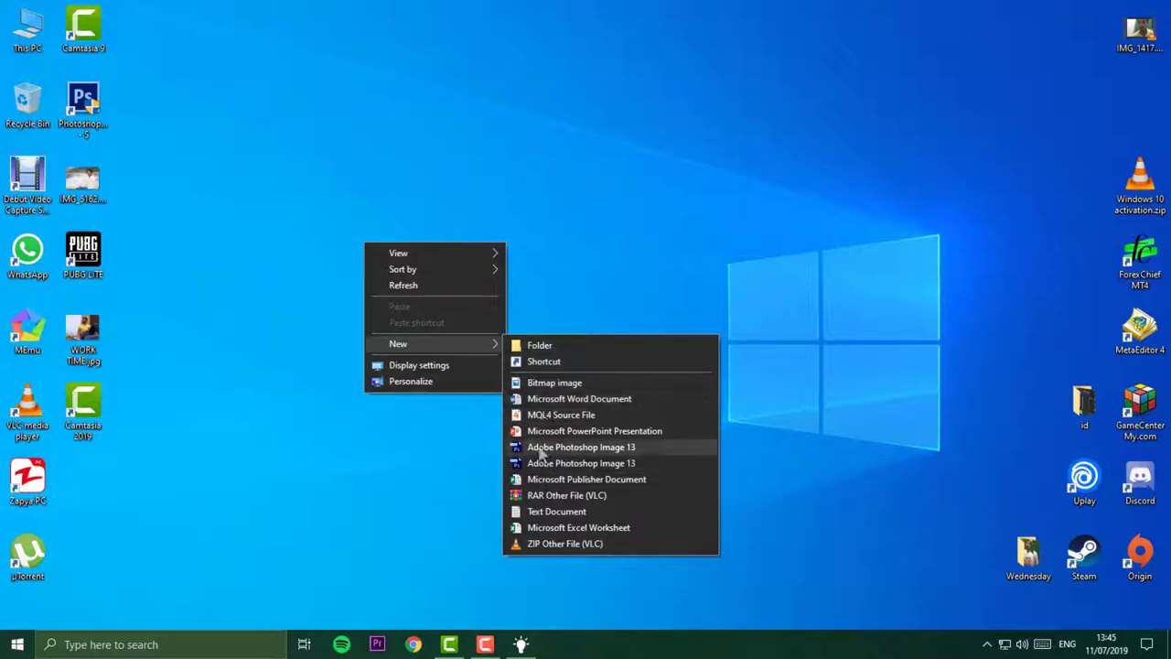
left_click(539, 399)
left_click(444, 391)
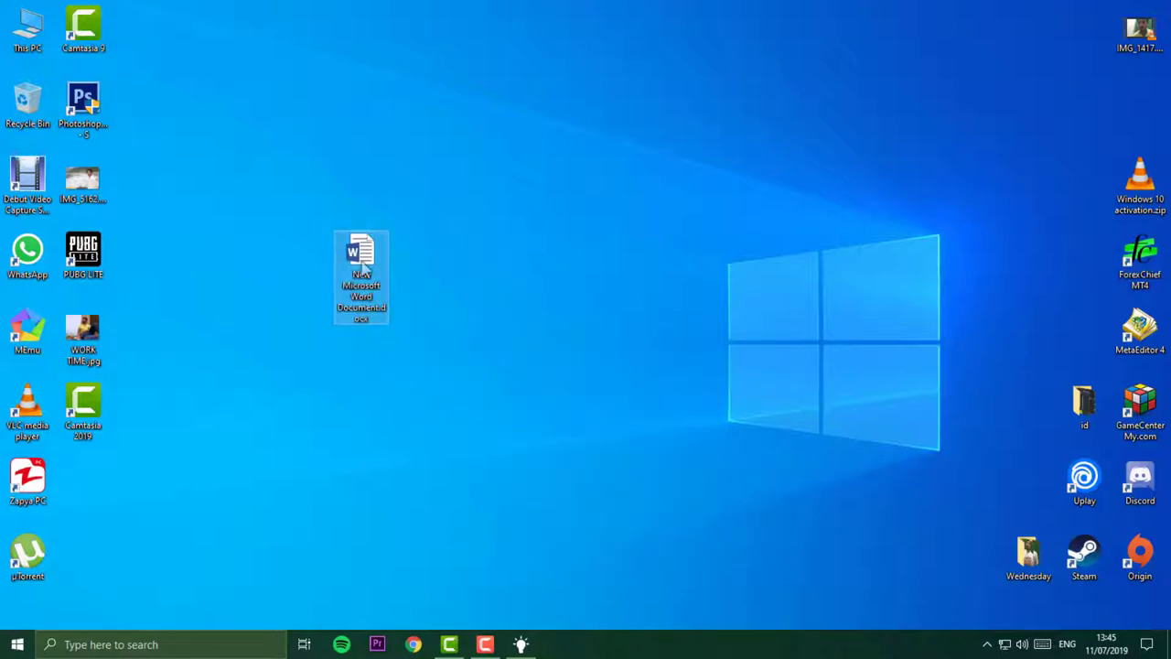
double_click(363, 265)
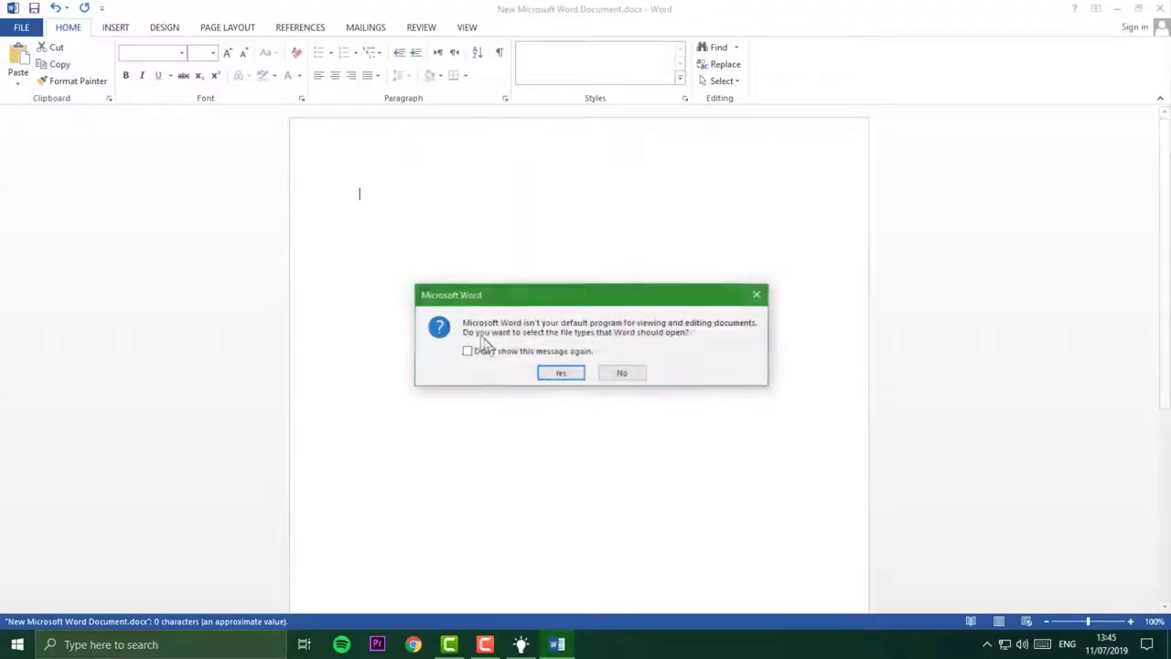
left_click(625, 375)
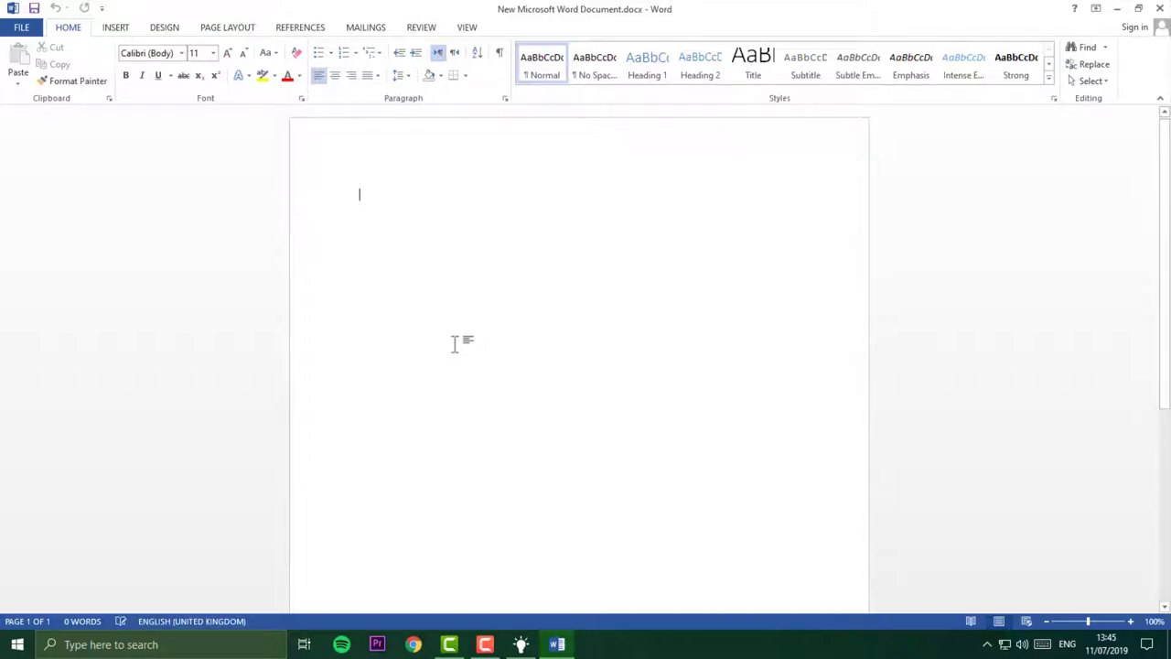
Open the emoji panel in the blank document and browse its smiley, people, celebration and food categories.
key("super+period")
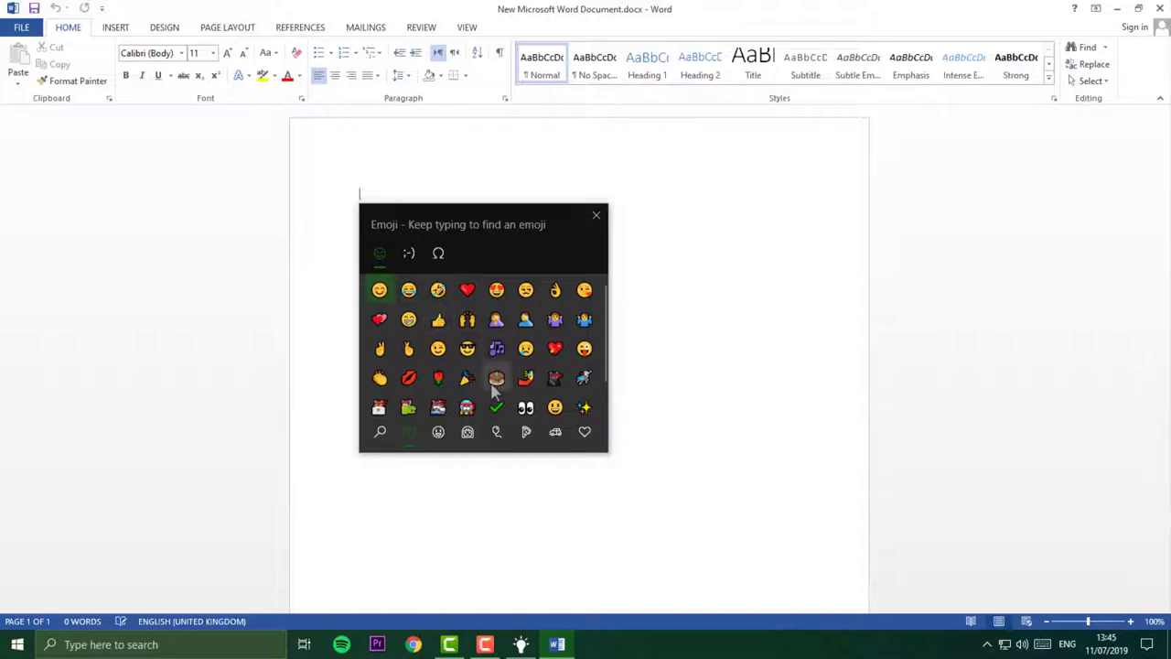
scroll(474, 366, "down", 1)
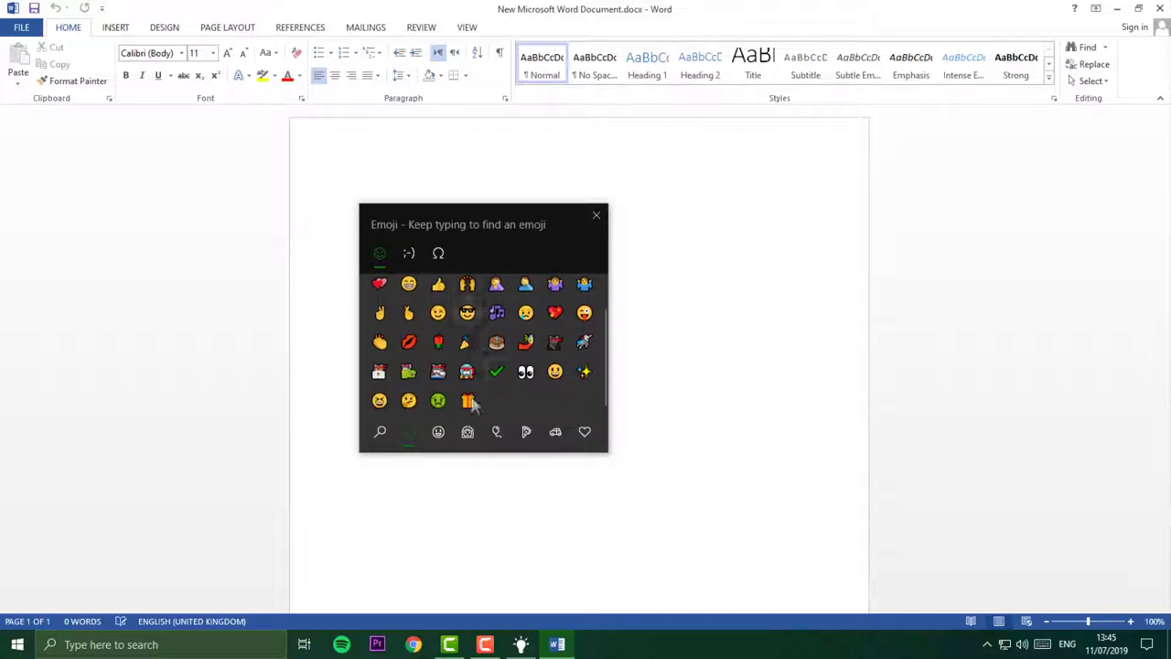
left_click(437, 431)
left_click(468, 431)
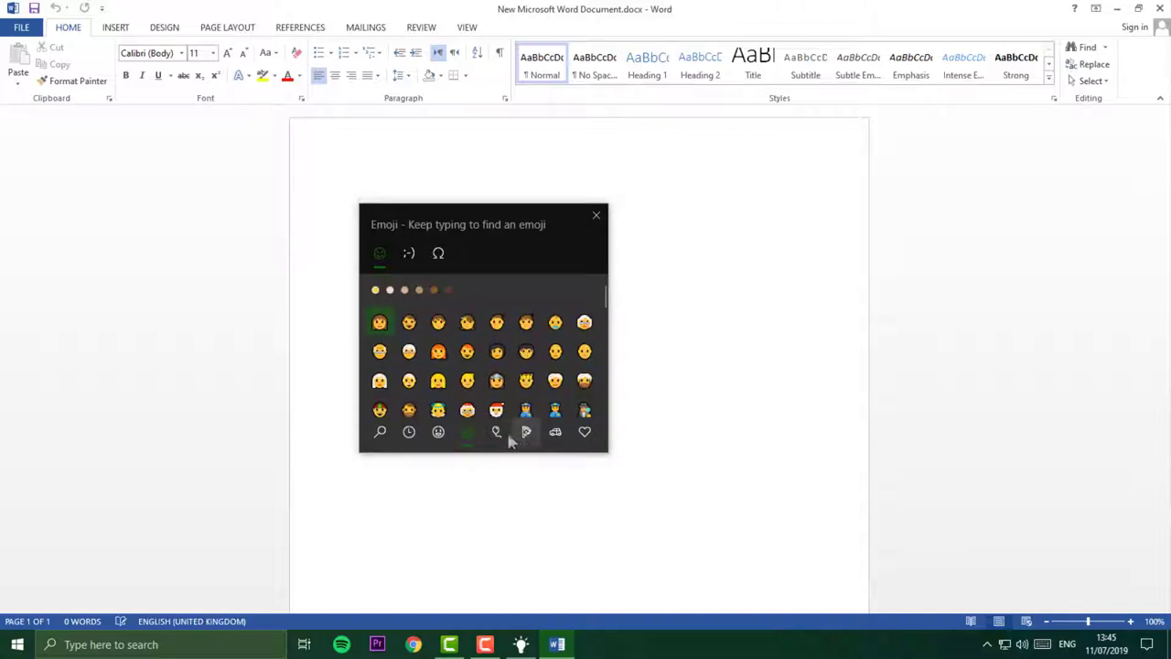
left_click(499, 434)
left_click(526, 434)
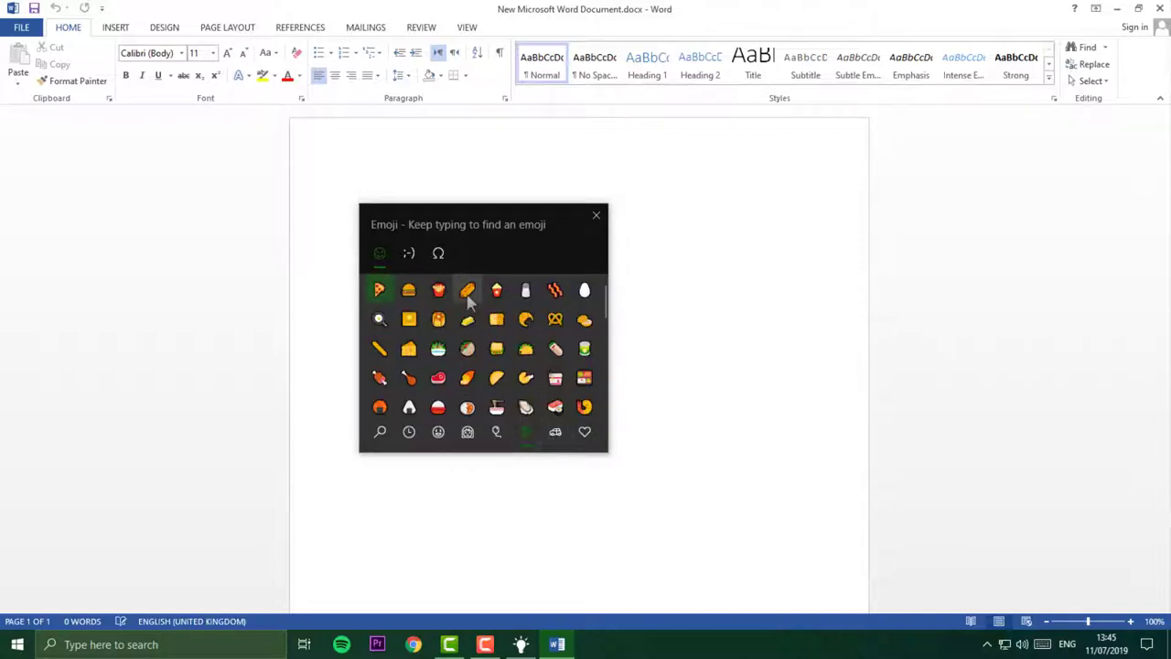
Insert a series of food emojis into the document, including salad, cheese and popcorn.
left_click(468, 289)
left_click(439, 348)
left_click(409, 347)
left_click(497, 377)
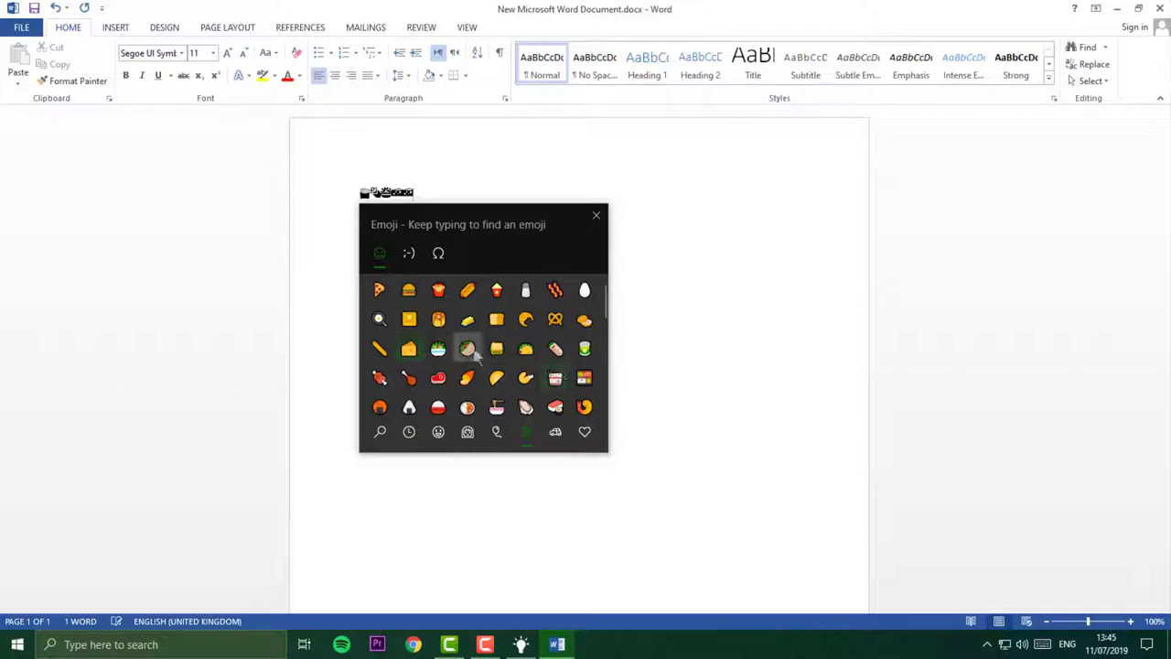
left_click(468, 347)
left_click(497, 289)
left_click(496, 377)
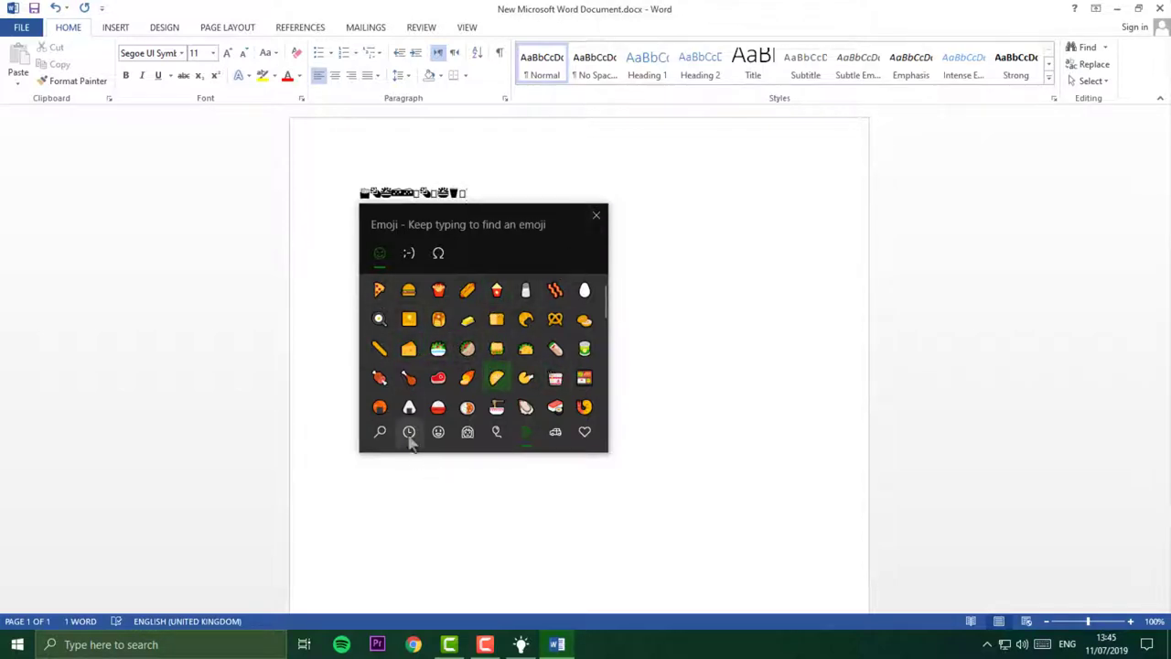
Add several smiley face emojis after the food emojis and leave the emoji panel.
left_click(438, 431)
left_click(438, 318)
left_click(438, 347)
left_click(438, 377)
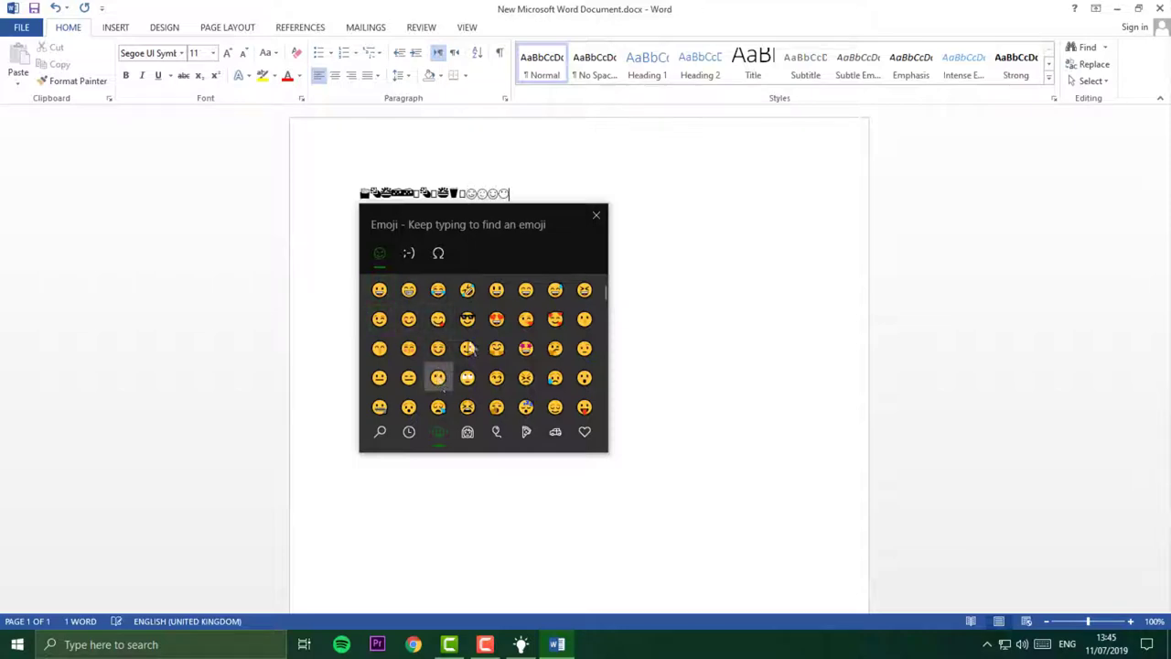
left_click(467, 348)
left_click(556, 377)
left_click_drag(525, 217, 542, 371)
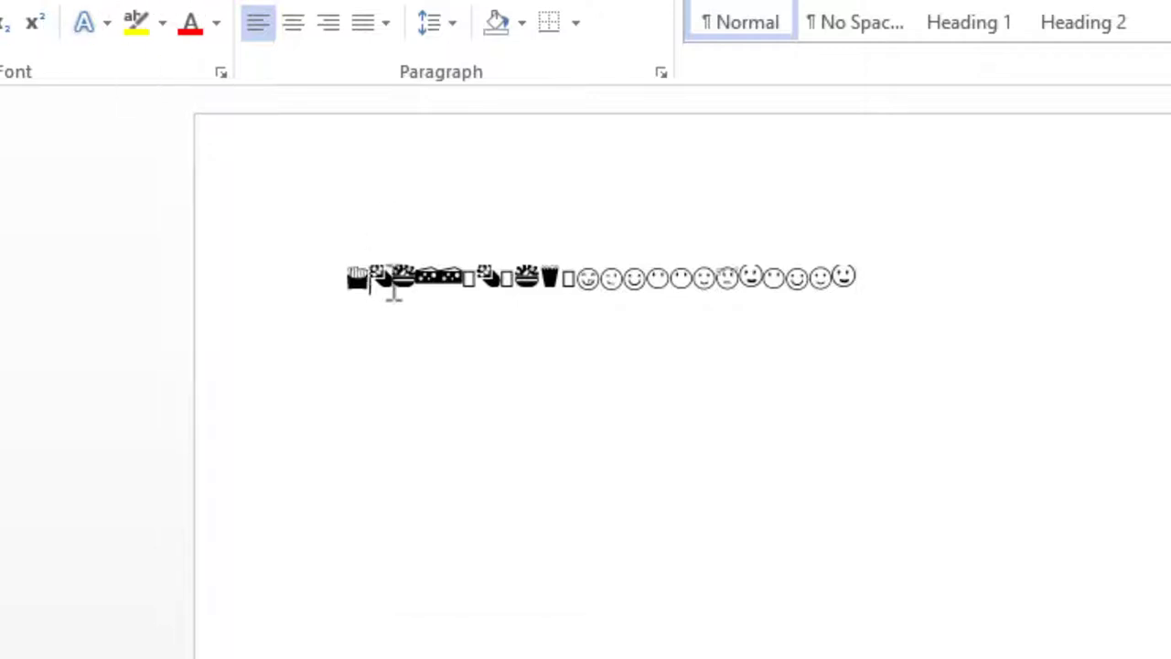
Select the food emojis and the first two smileys and increase their font size several times.
double_click(392, 291)
left_click(66, 3)
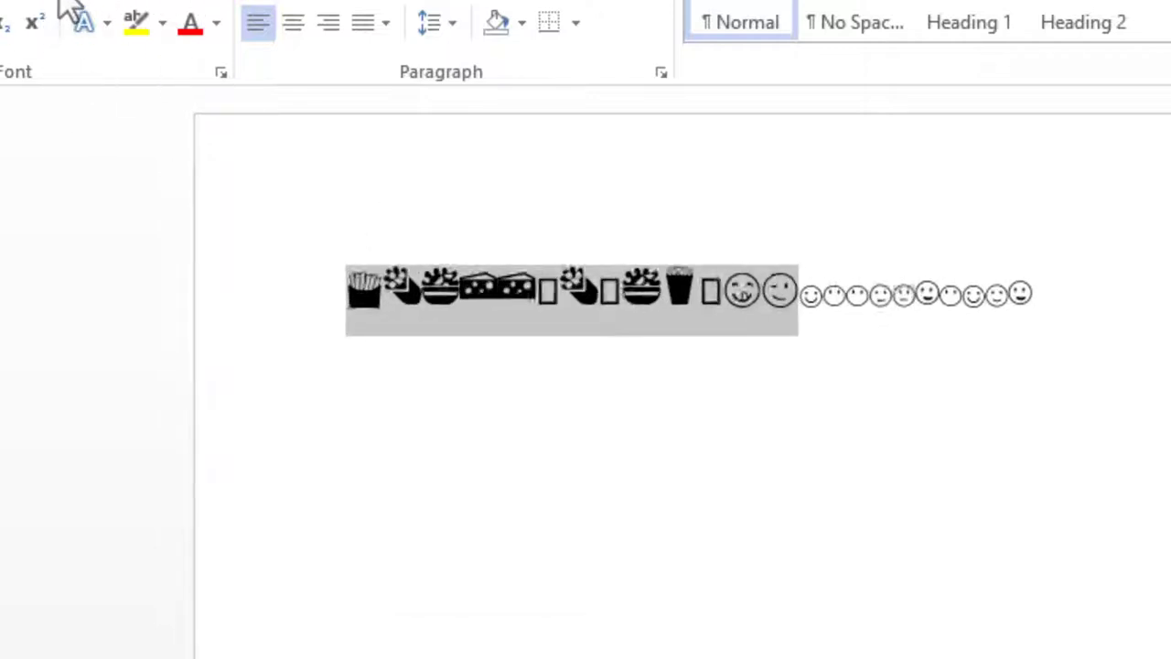
left_click(66, 2)
left_click(66, 3)
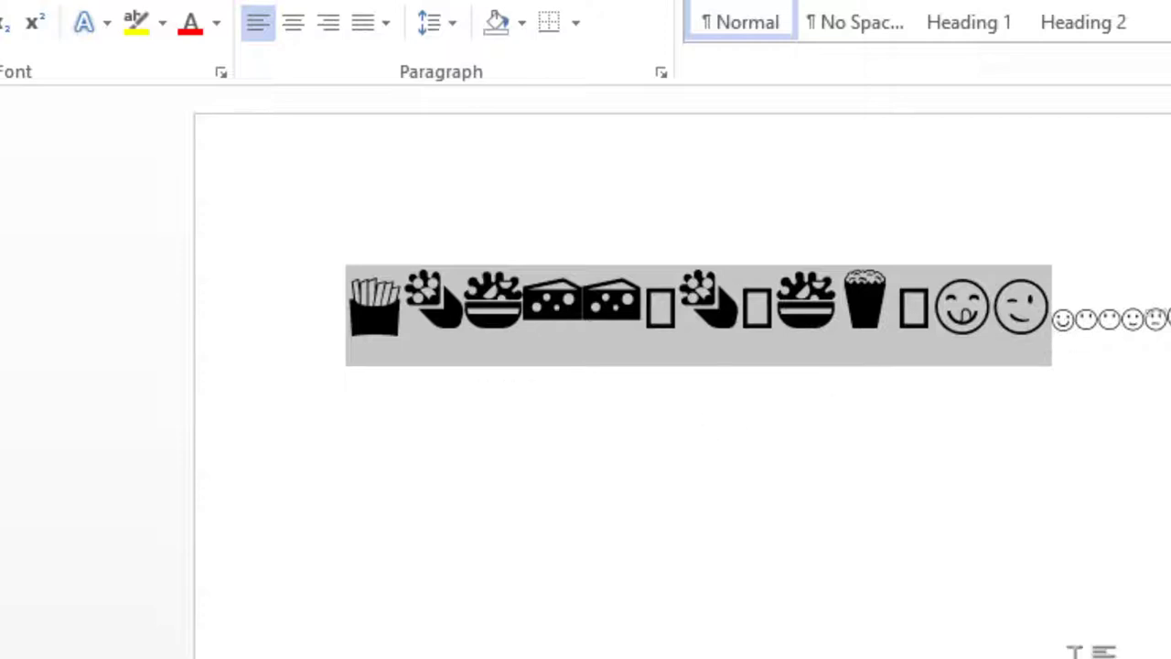
left_click(1071, 646)
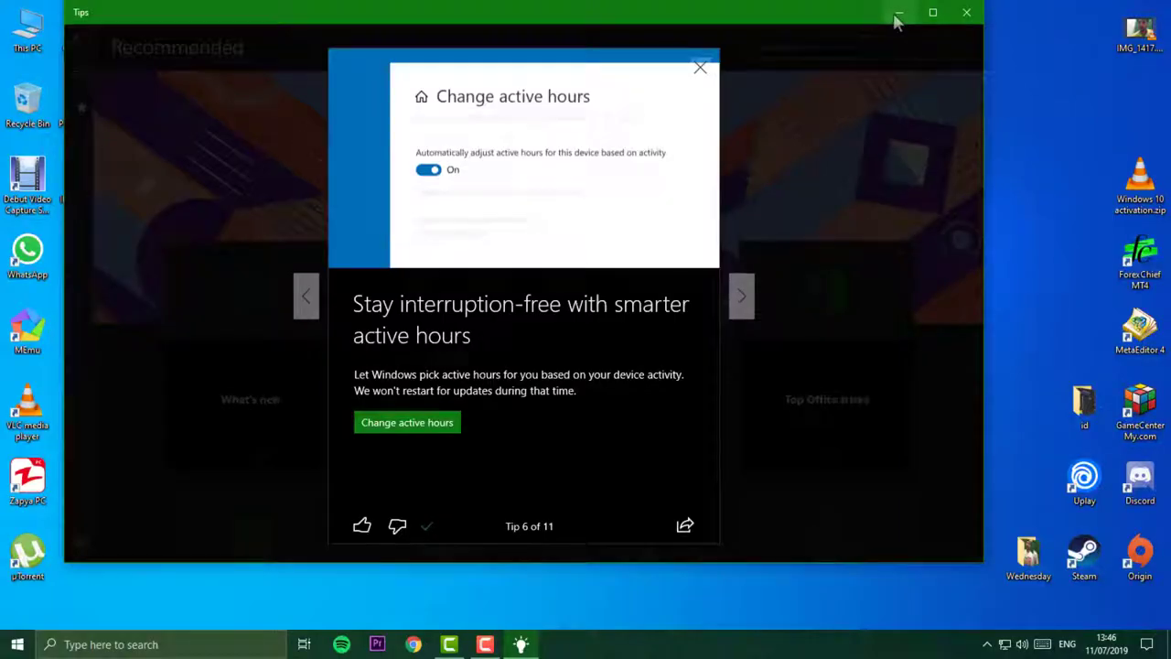
Minimize the Tips window and open the OneDrive folder from This PC in File Explorer.
left_click(898, 14)
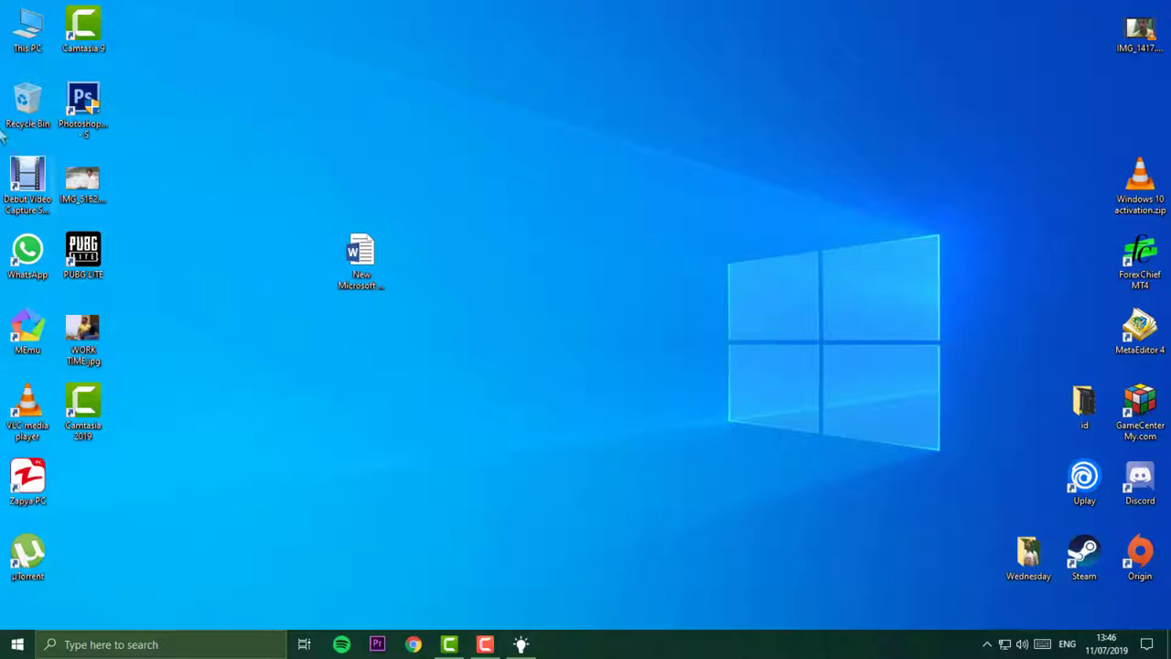
double_click(28, 27)
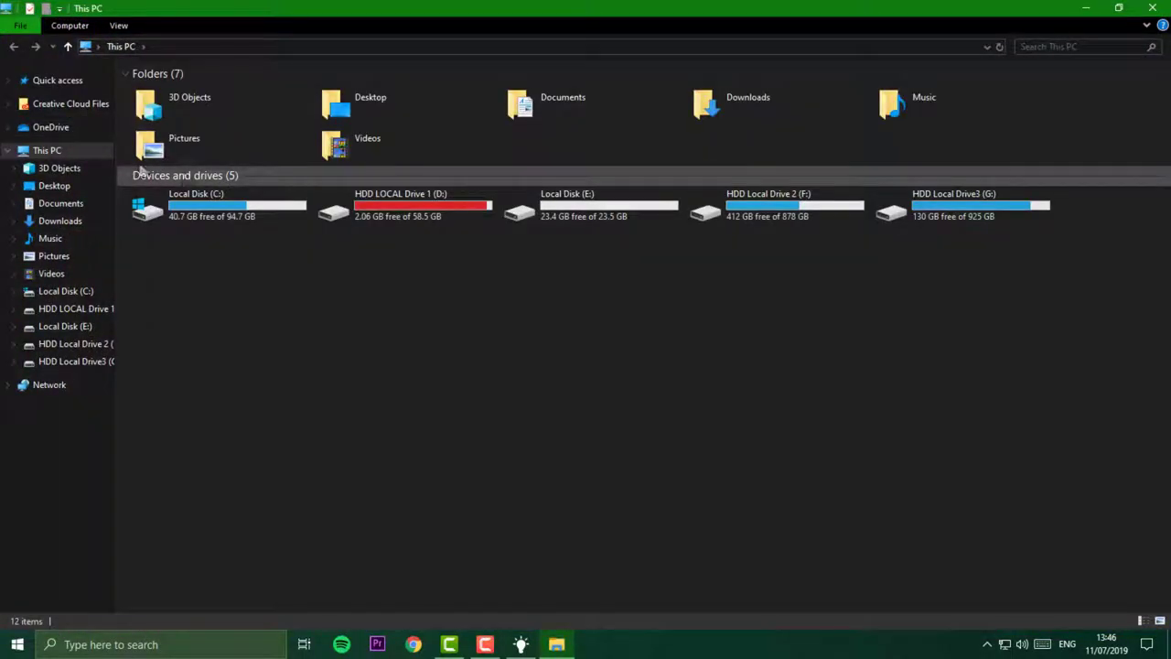
left_click(51, 128)
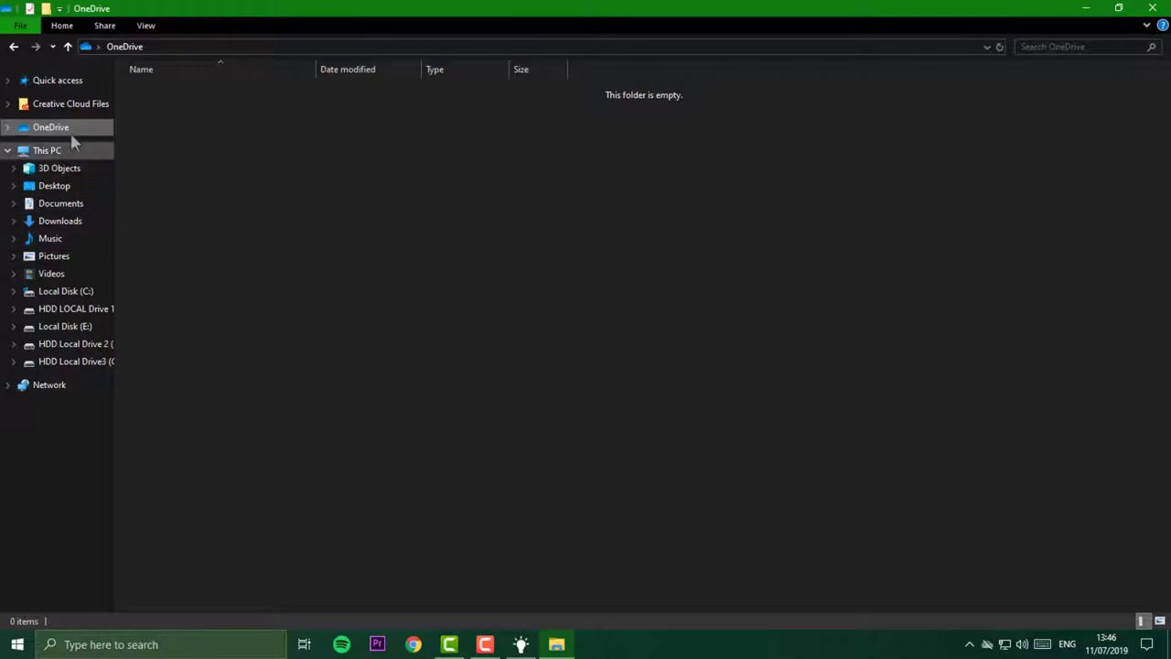
right_click(43, 133)
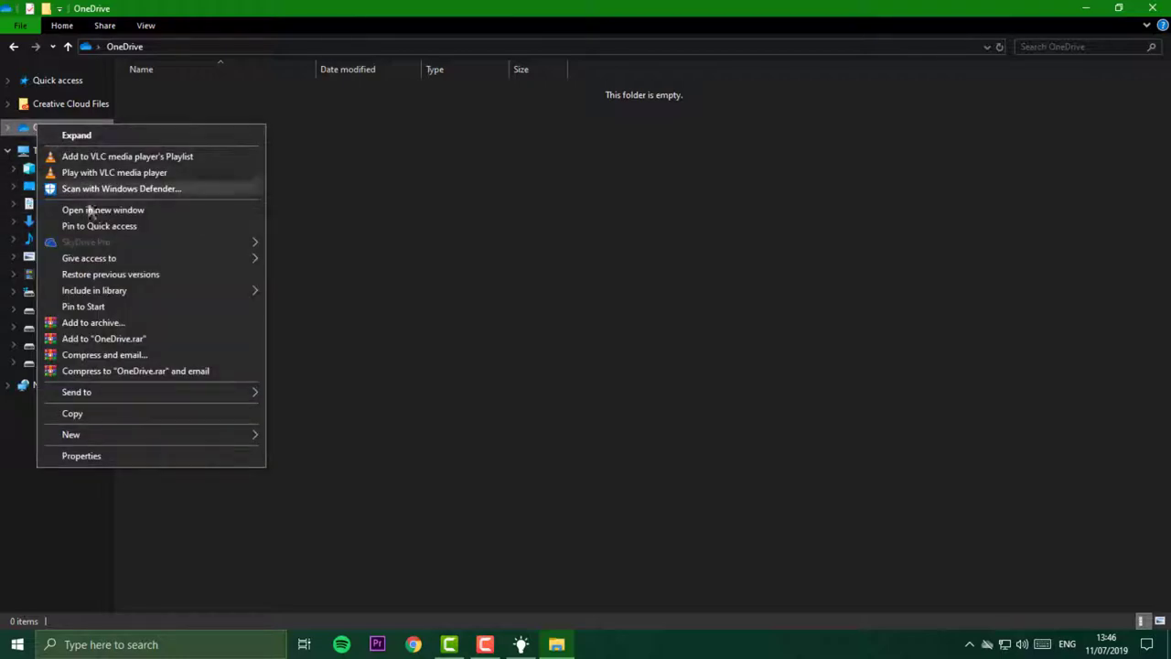
left_click(438, 261)
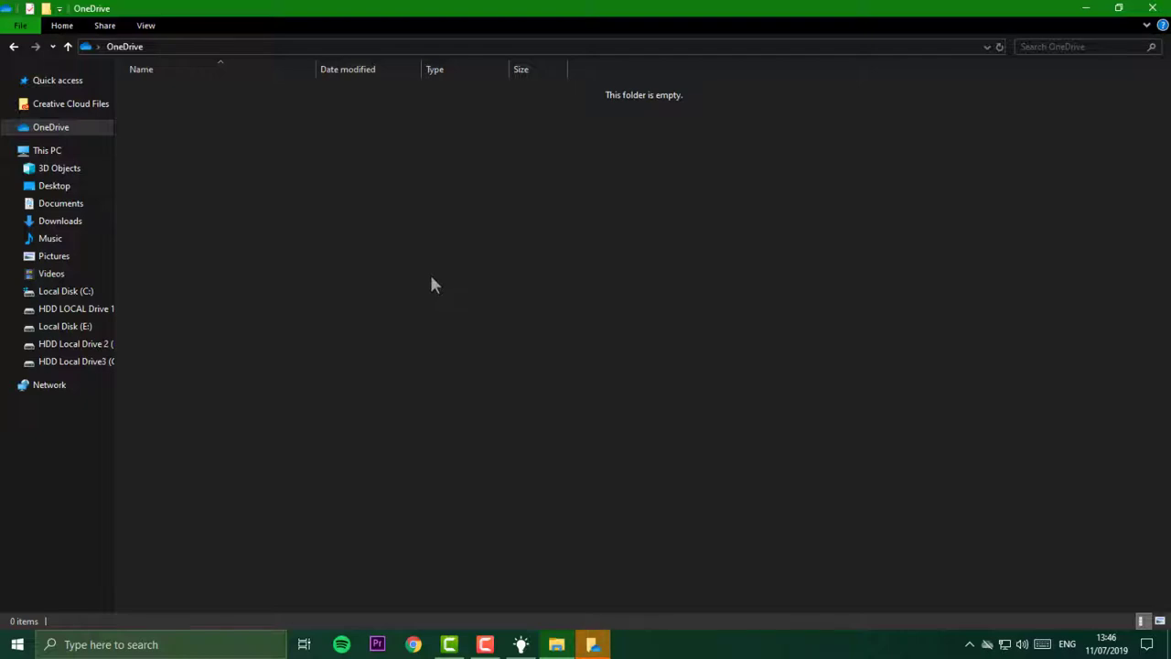
View the OneDrive setup window, then close it and the File Explorer window.
left_click(593, 647)
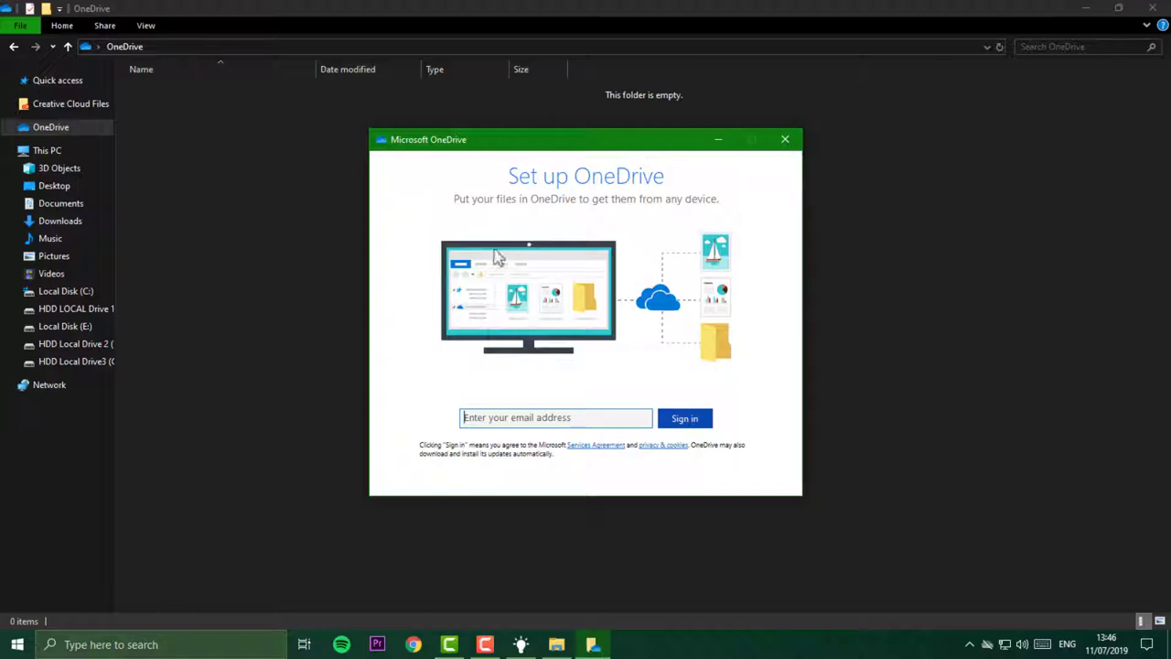
left_click(778, 149)
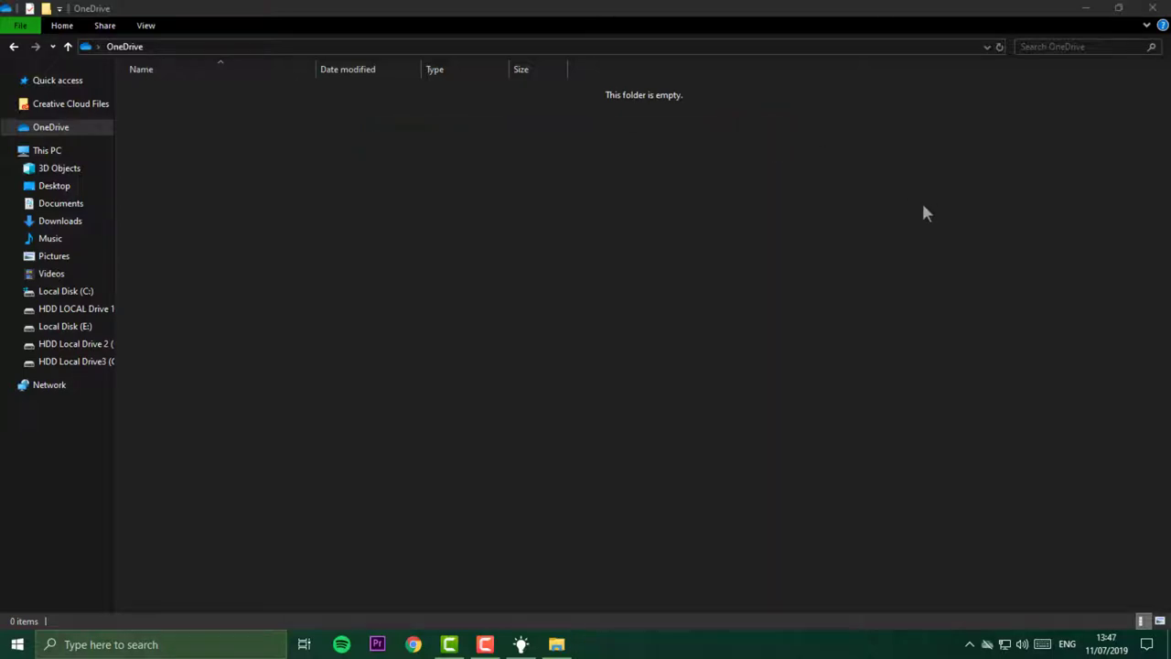
left_click(1152, 7)
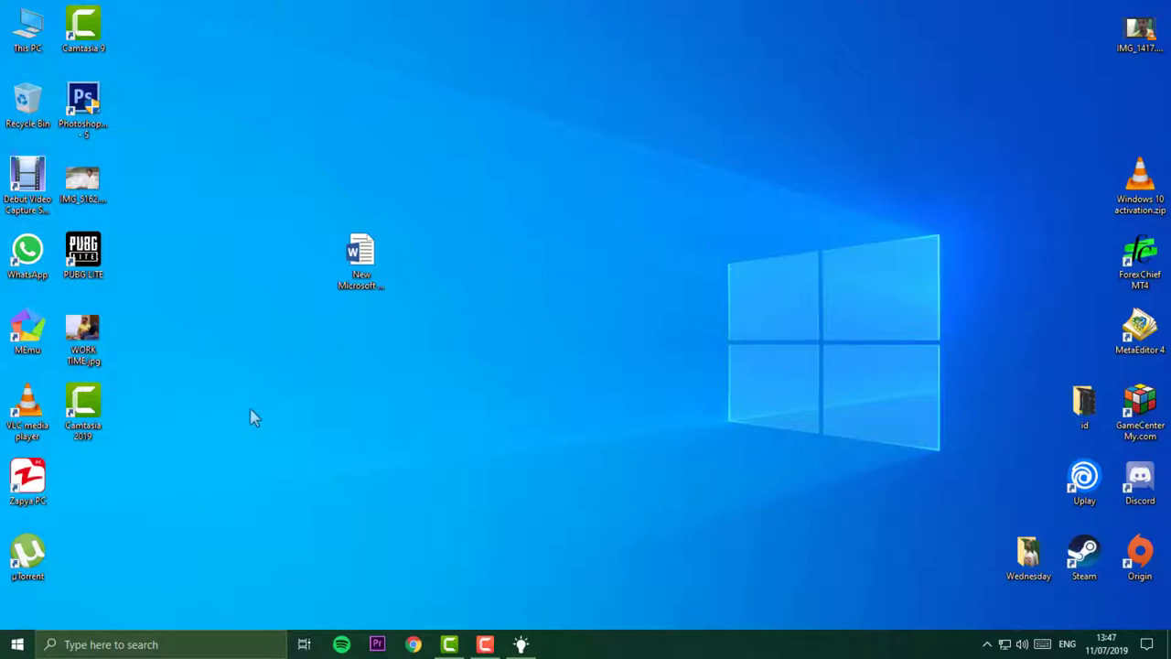
Open Windows Update in the Update & Security settings and pause updates for 7 days, extended by 7 more days.
left_click(17, 644)
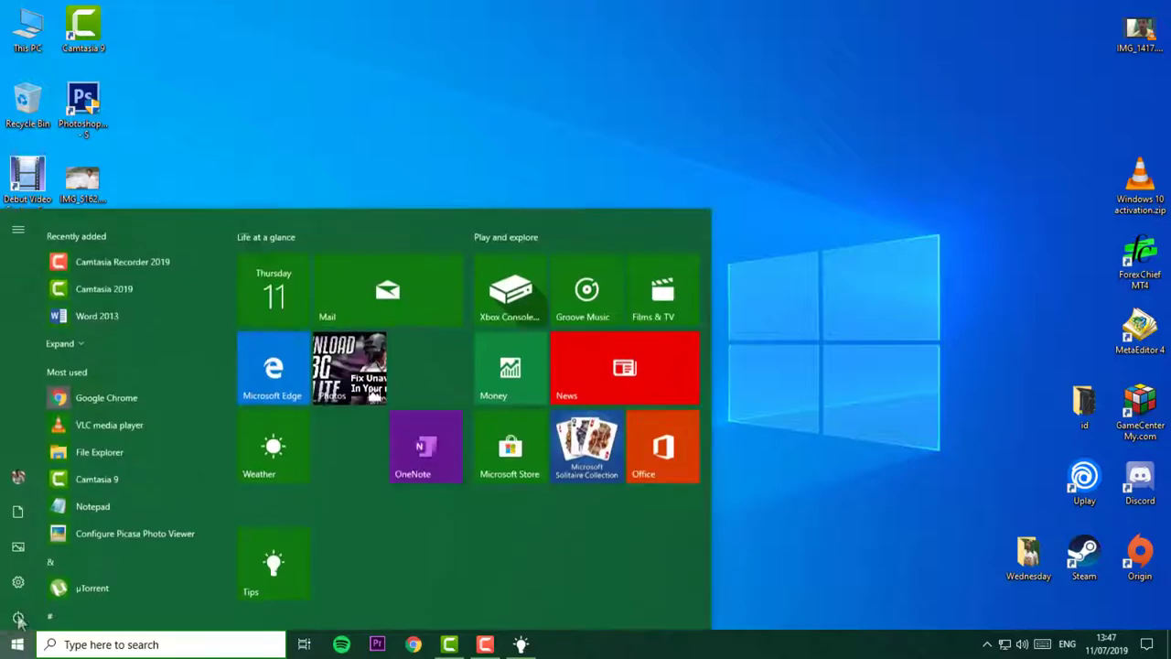
left_click(18, 576)
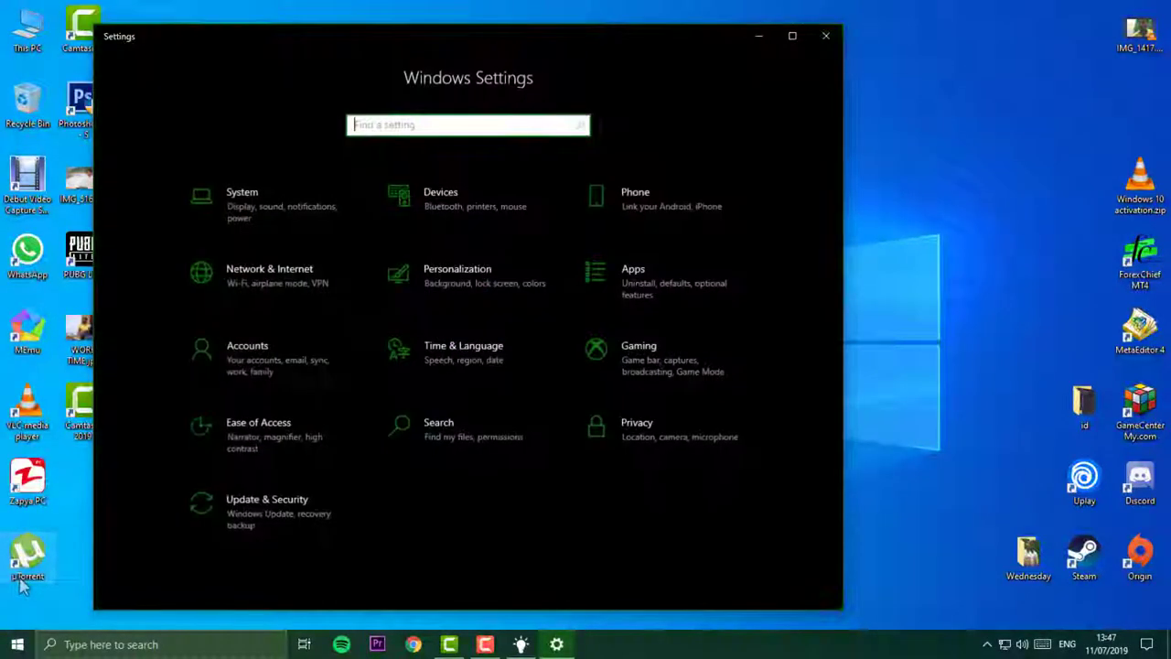
left_click(245, 526)
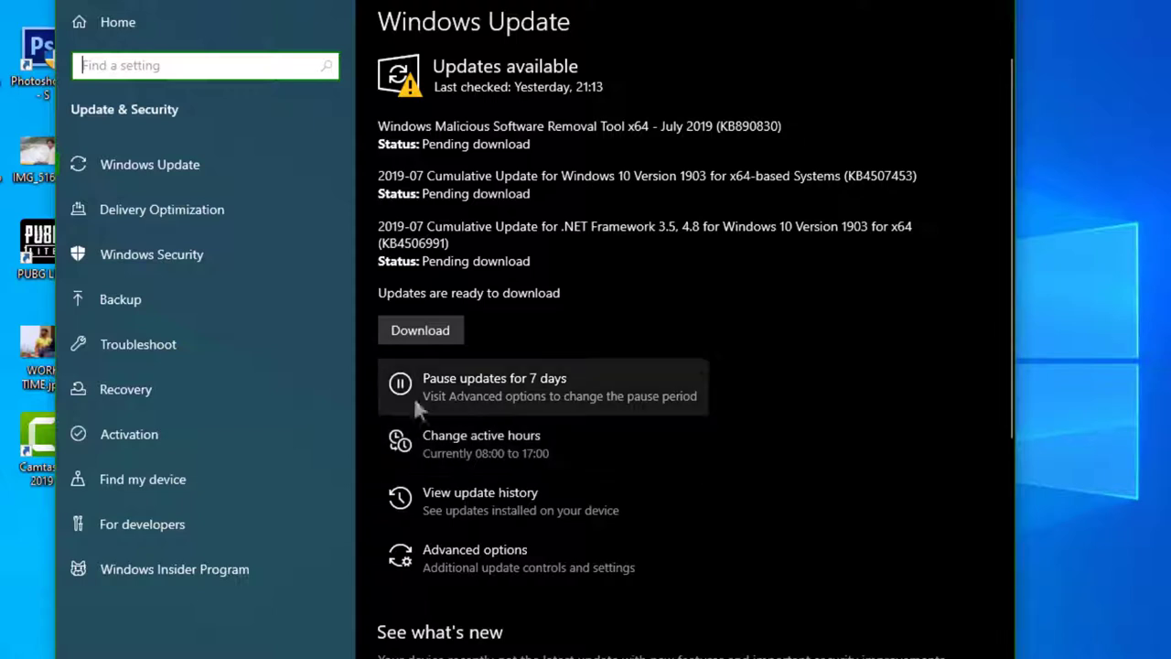
left_click(486, 389)
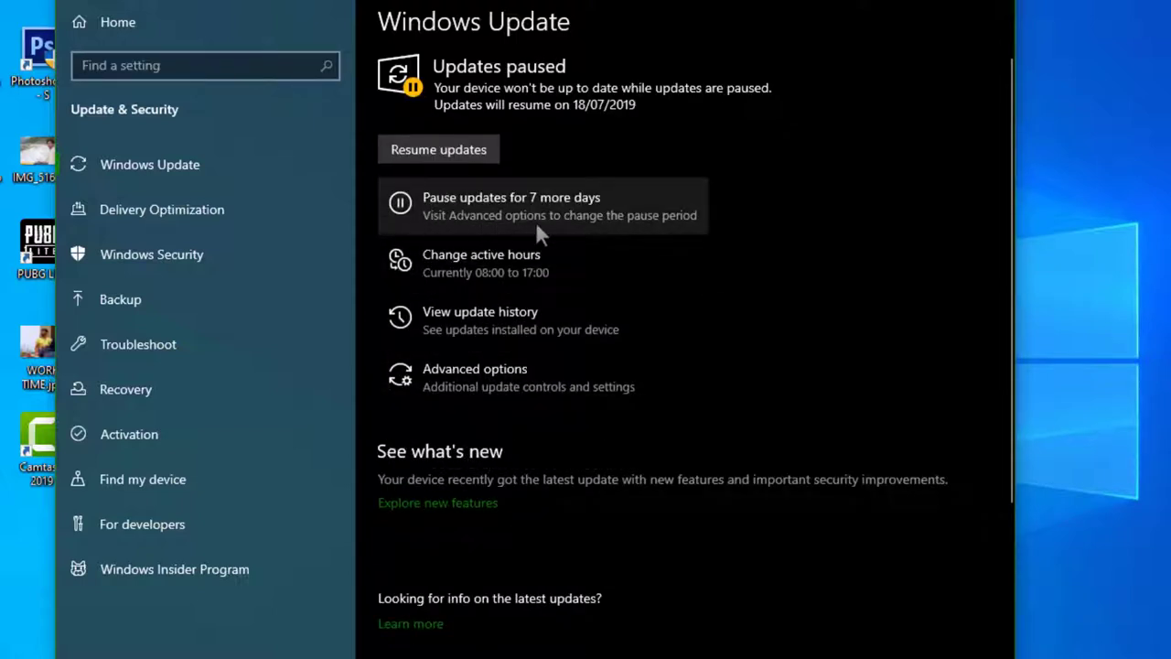
left_click(556, 211)
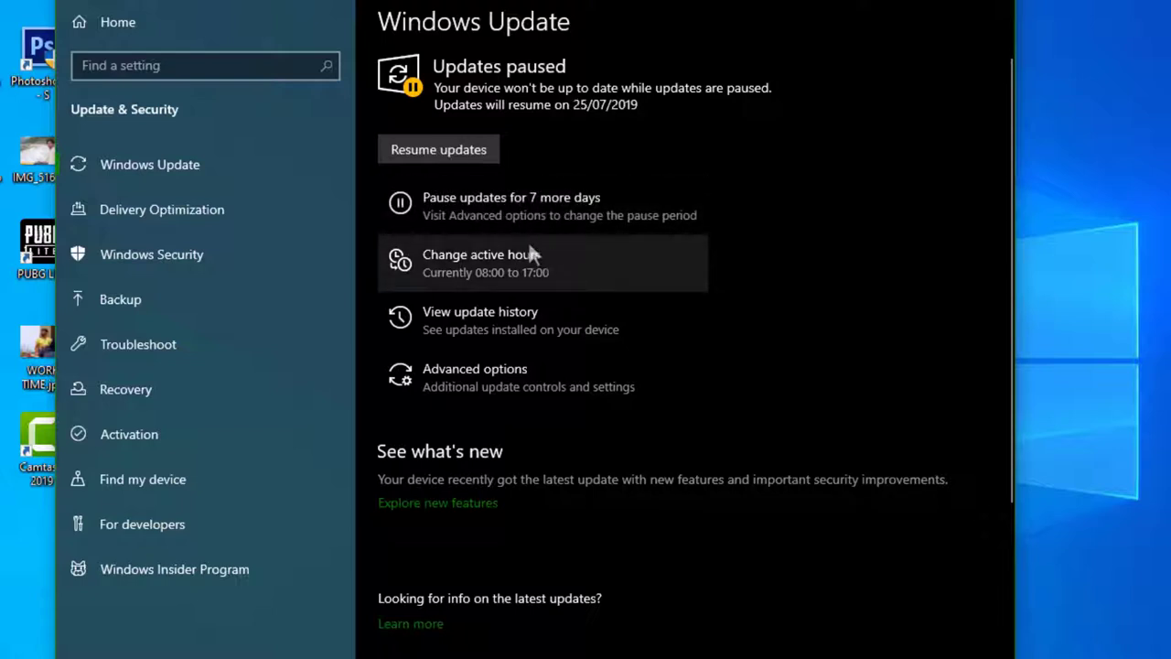